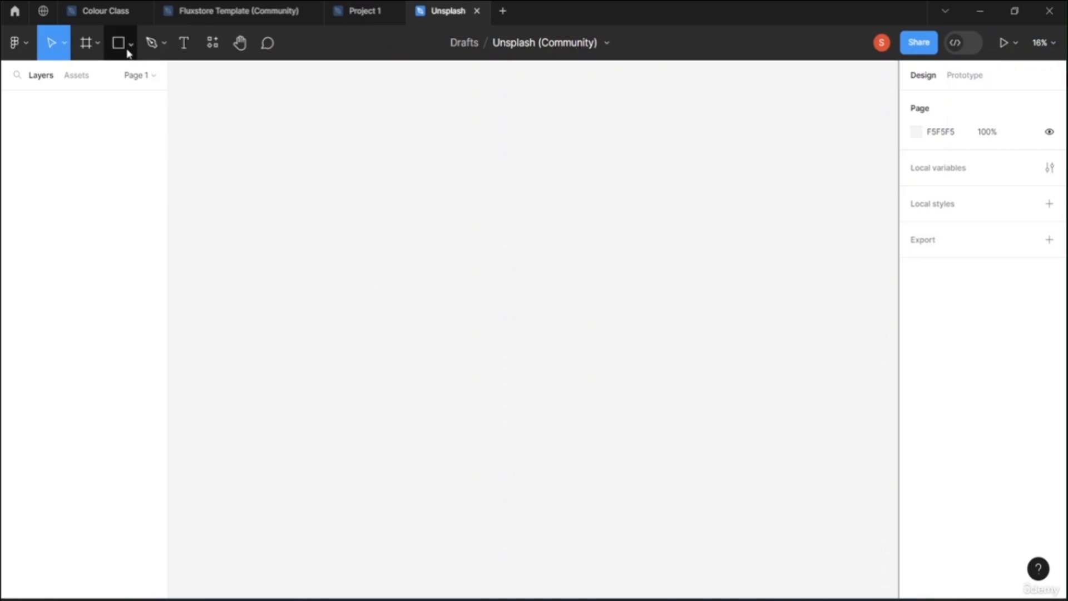
- Draw an ellipse about 1278 × 1227 in the upper-left area of the empty canvas
click(131, 44)
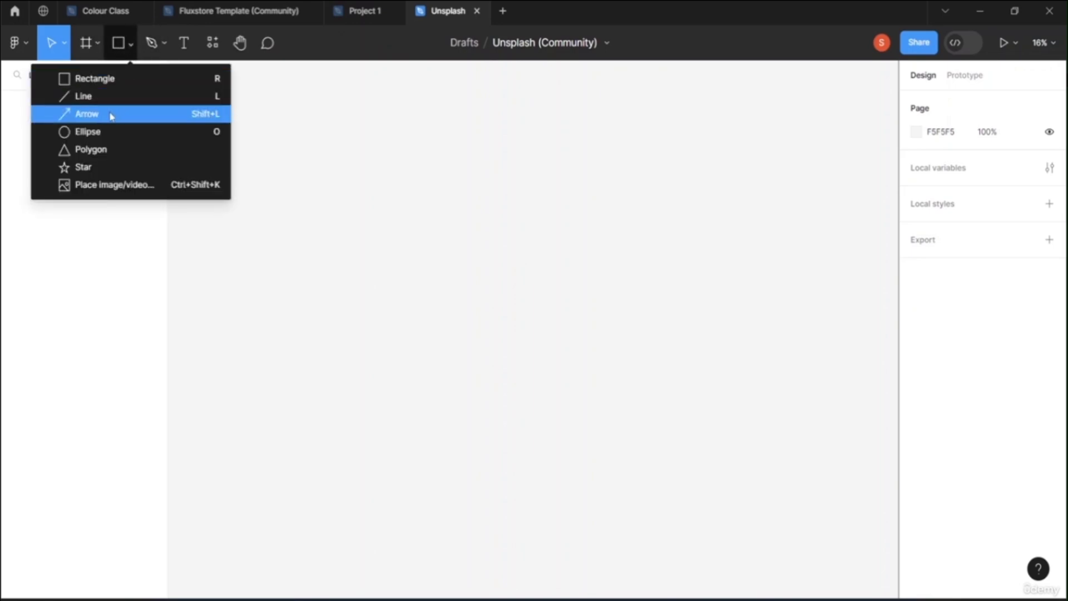
click(108, 132)
mouse_move(272, 129)
mouse_down()
mouse_move(314, 193)
mouse_move(489, 334)
mouse_move(386, 262)
mouse_move(411, 275)
mouse_up()
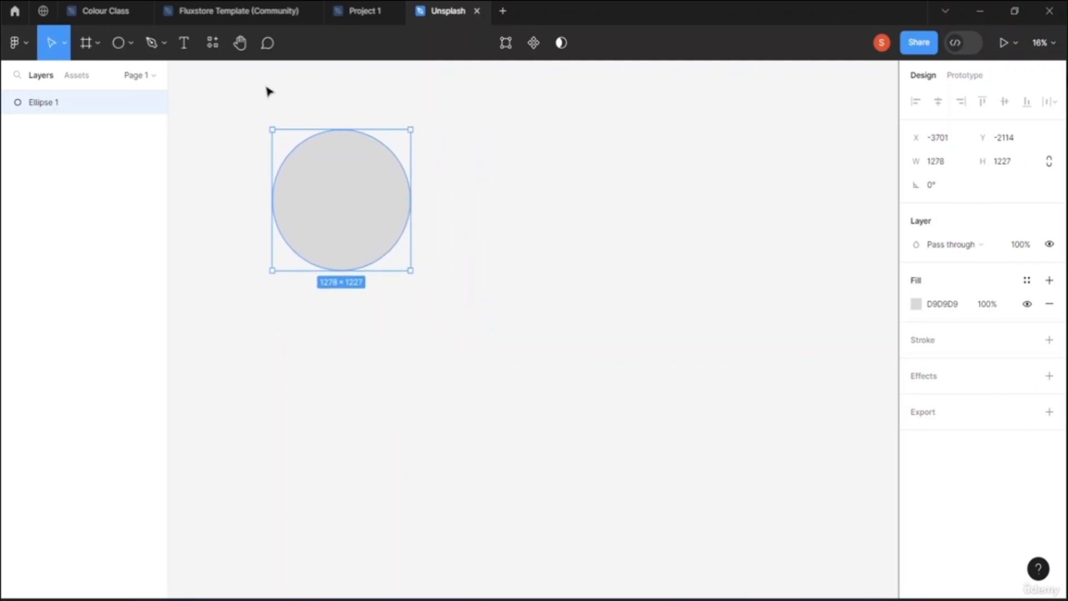
click(184, 43)
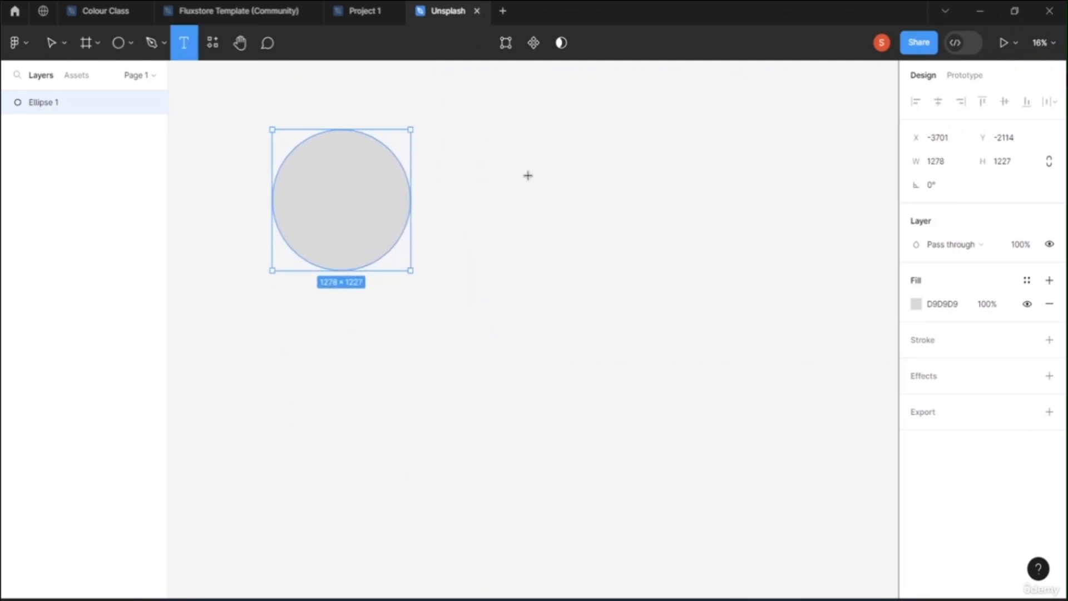
click(441, 118)
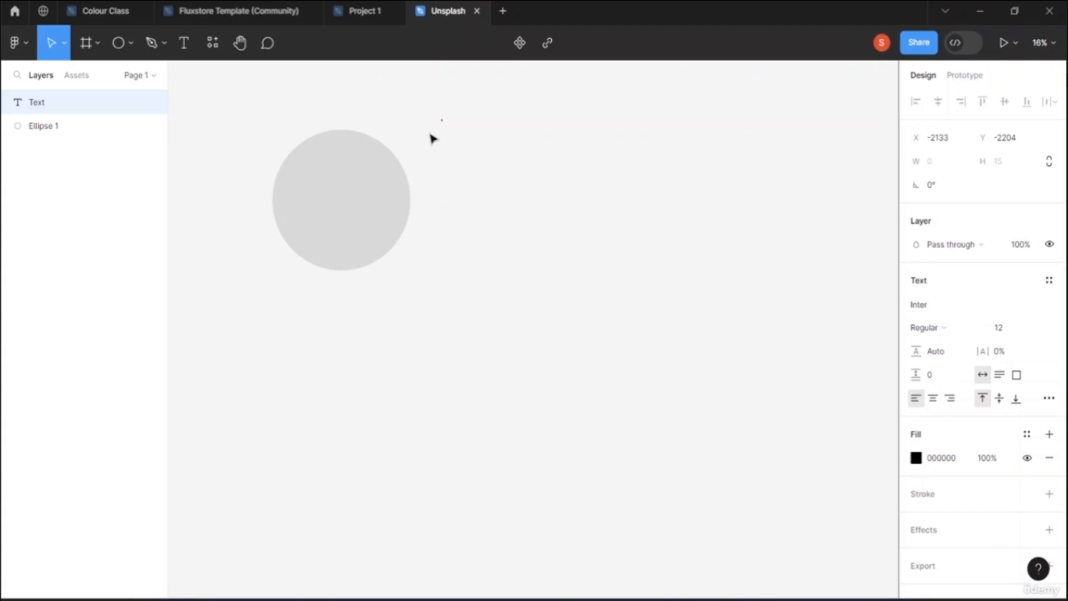
text(sdasdsdasdsad)
click(1036, 331)
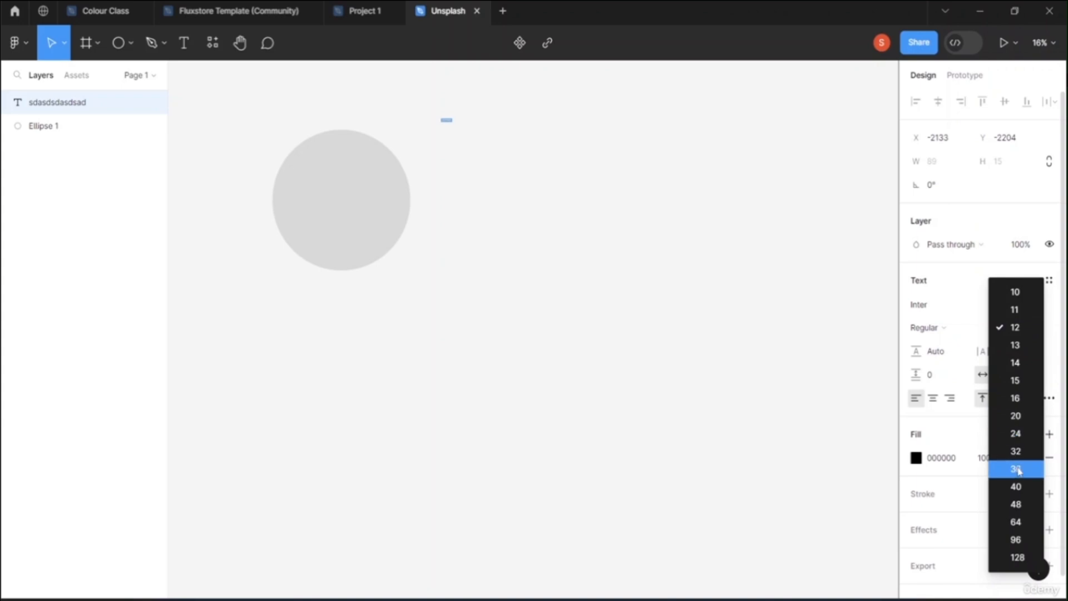
click(1016, 468)
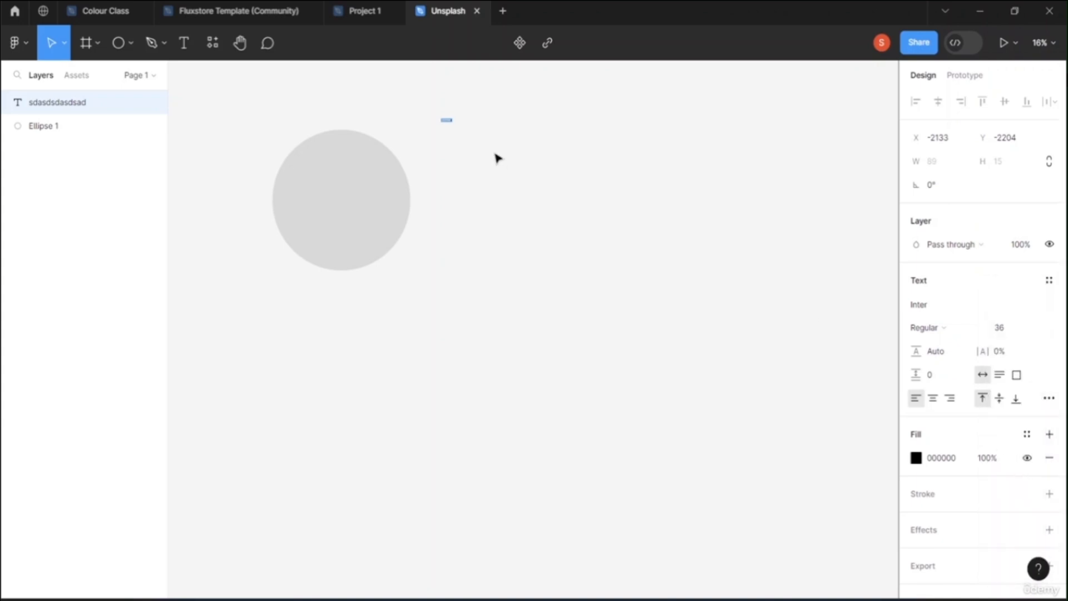
double_click(446, 120)
click(184, 43)
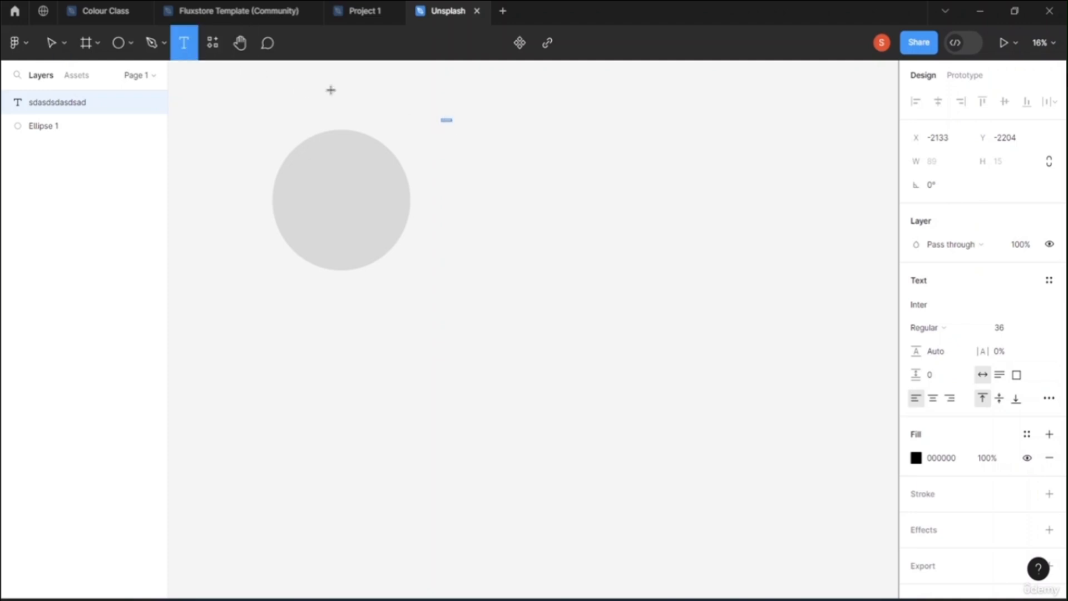
click(436, 119)
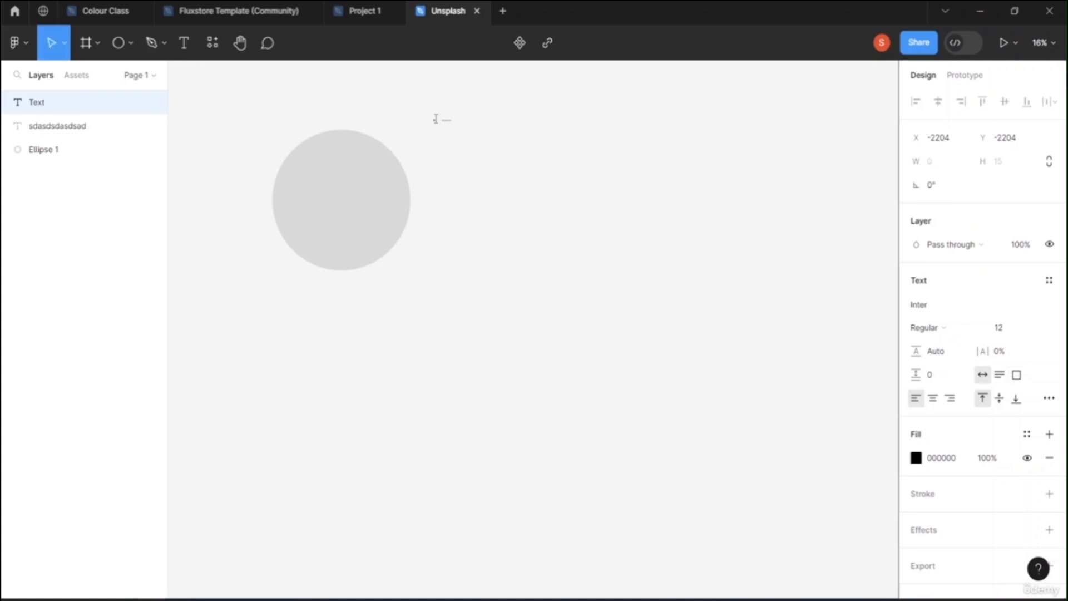
click(448, 121)
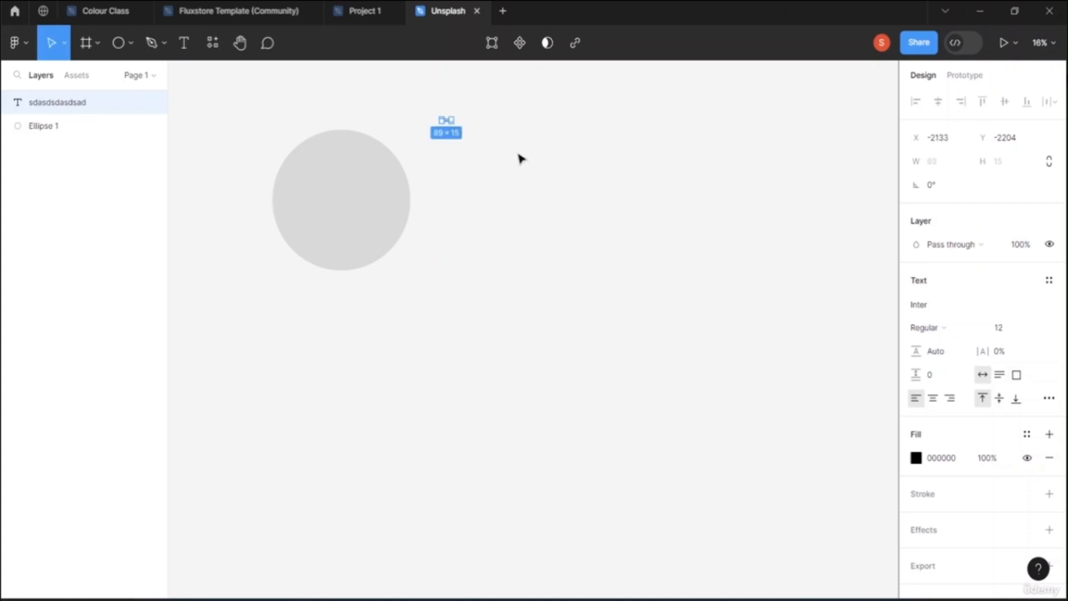
key(Delete)
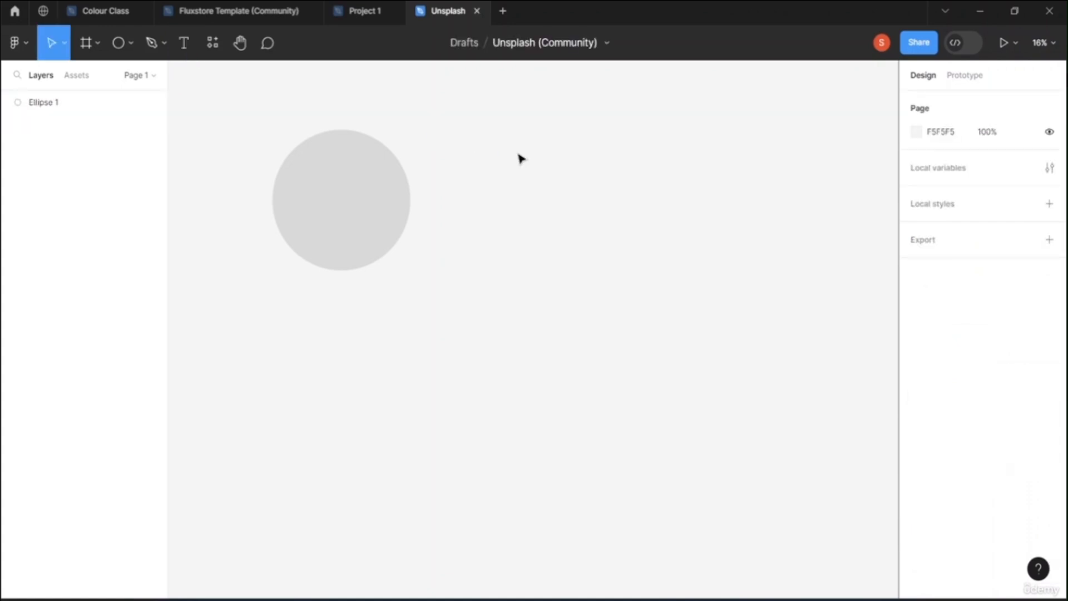
click(182, 42)
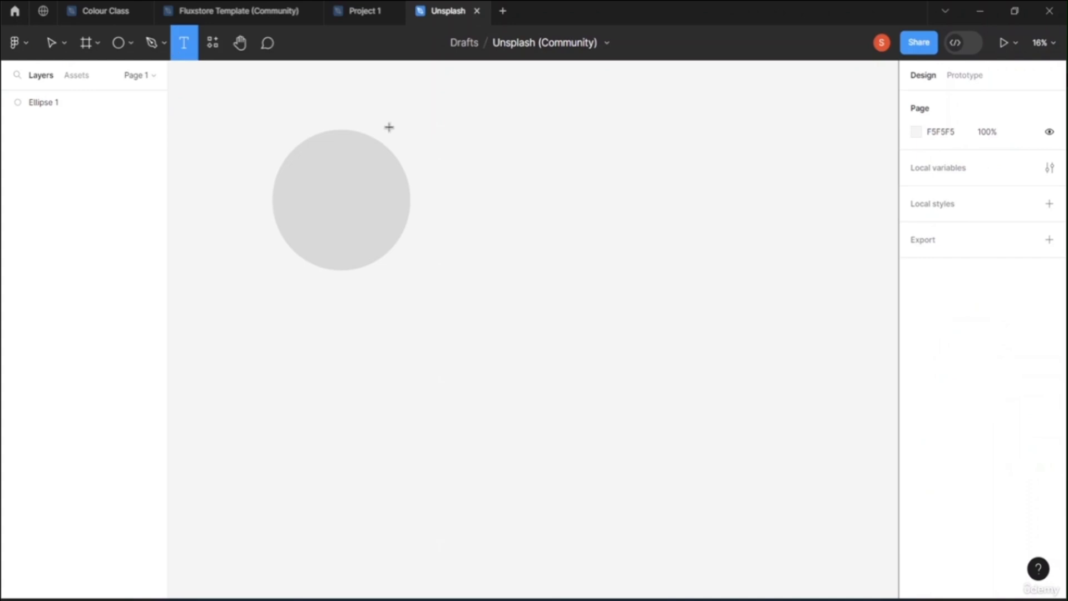
click(469, 134)
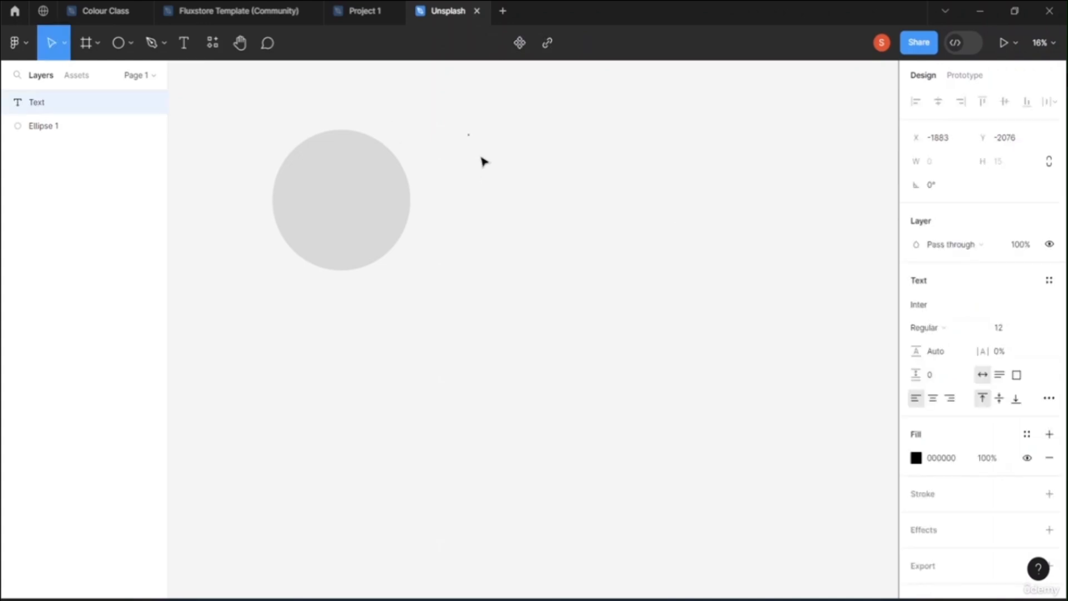
click(1036, 330)
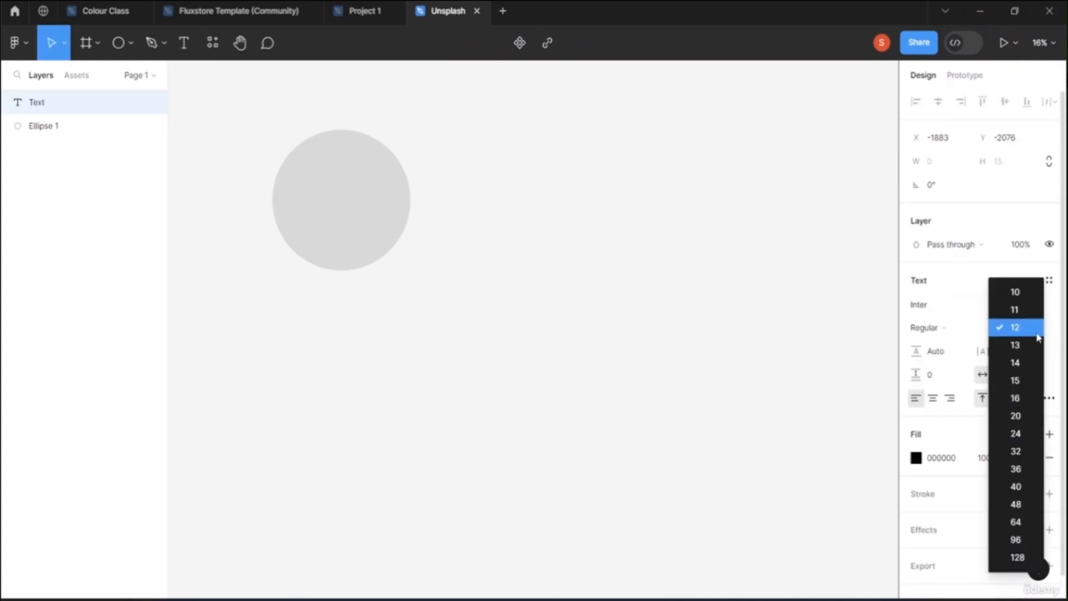
click(1016, 488)
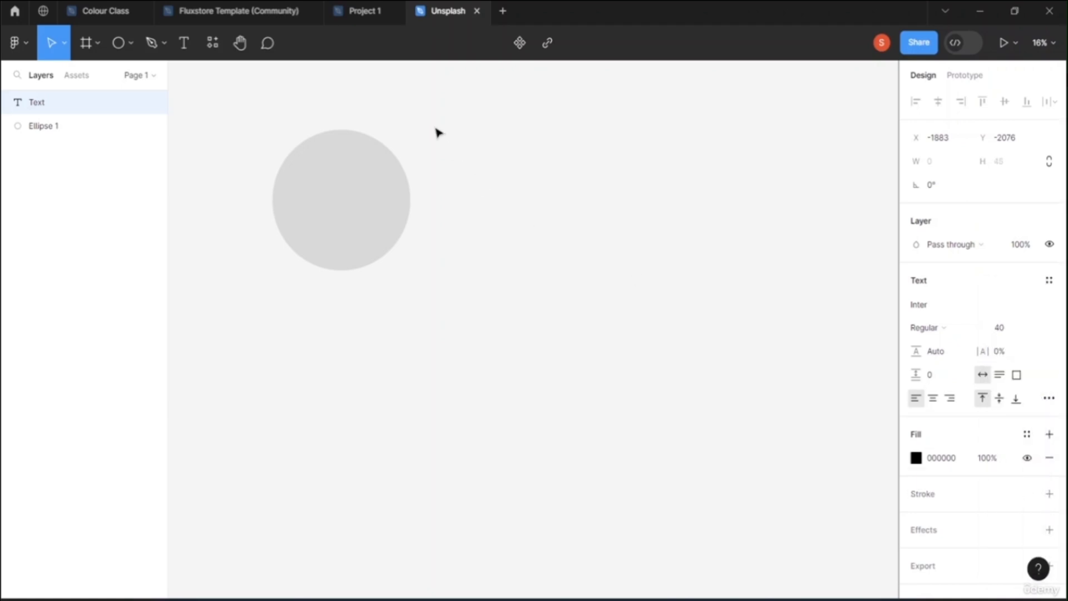
click(189, 46)
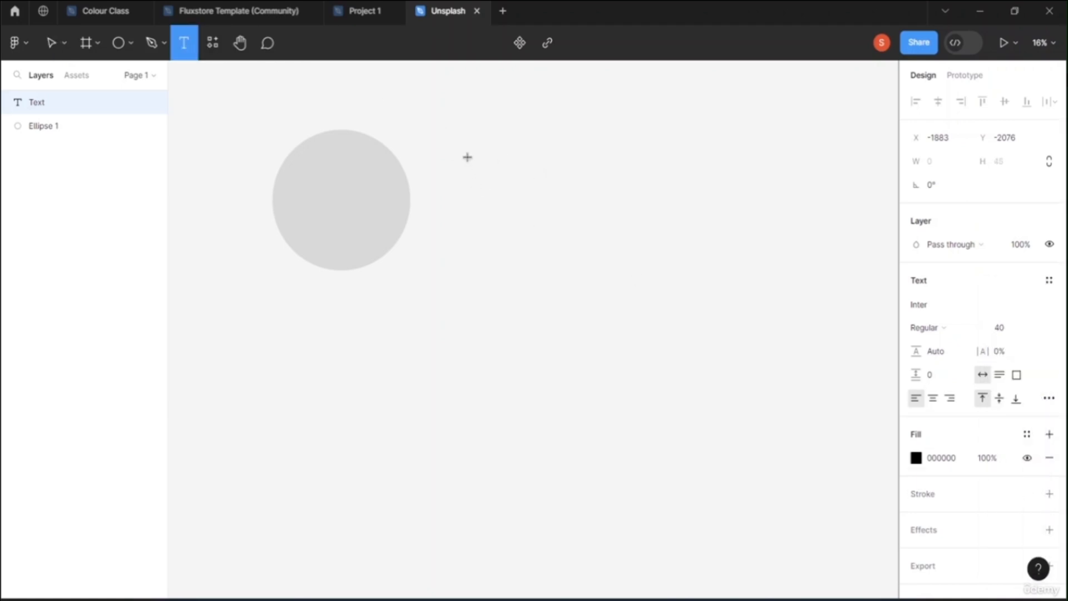
key(v)
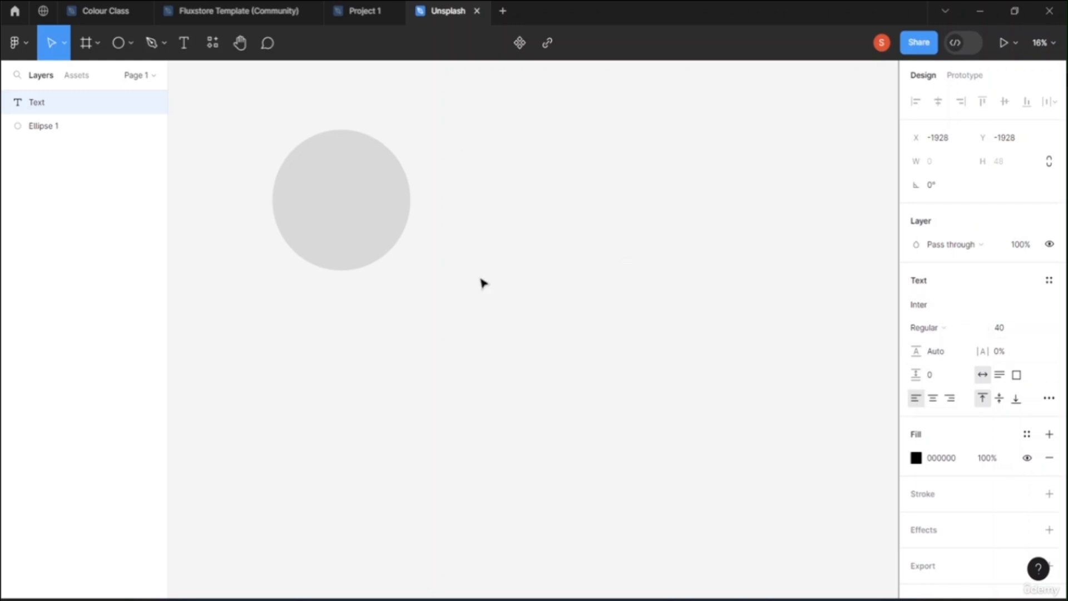
scroll(513, 267, up, 3)
click(477, 203)
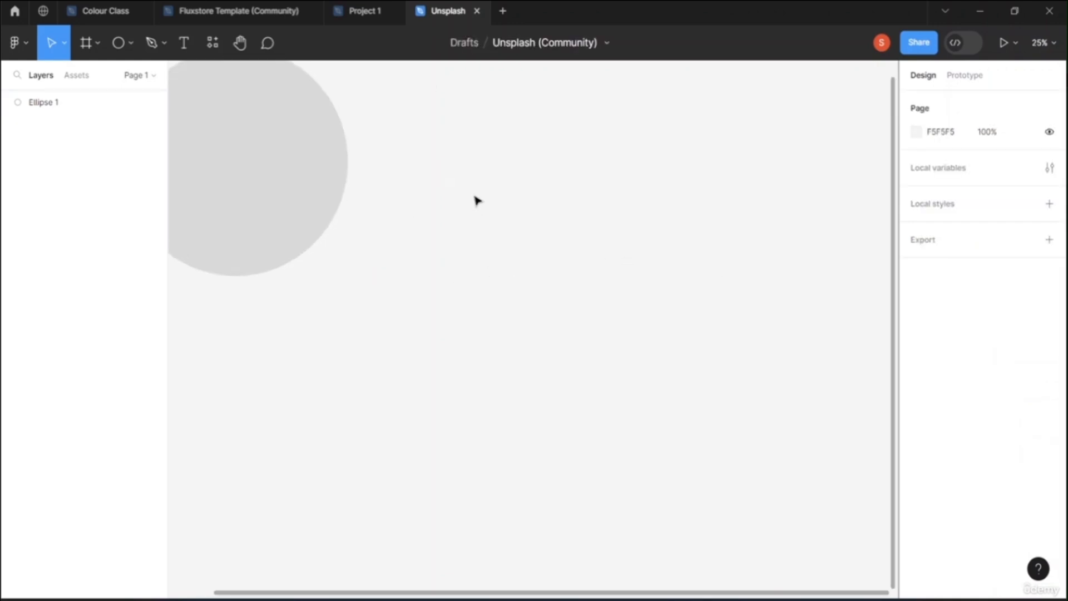
- Add the text "Play" beside the circle's upper-right edge and try to give it the Bold weight
click(240, 43)
drag(530, 234, 681, 432)
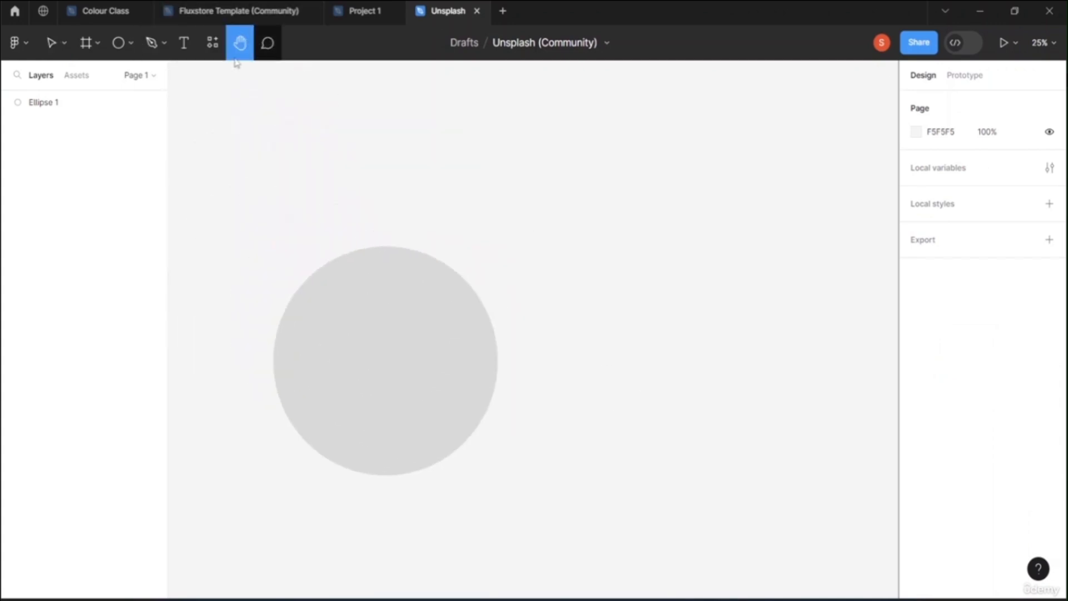
click(183, 43)
click(494, 242)
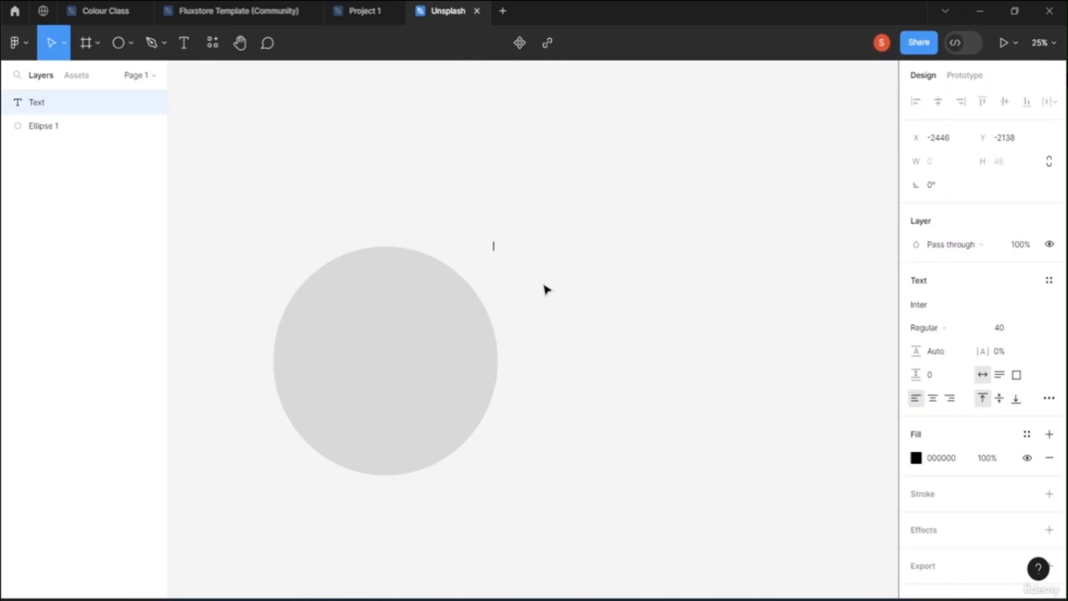
text(Play)
click(961, 328)
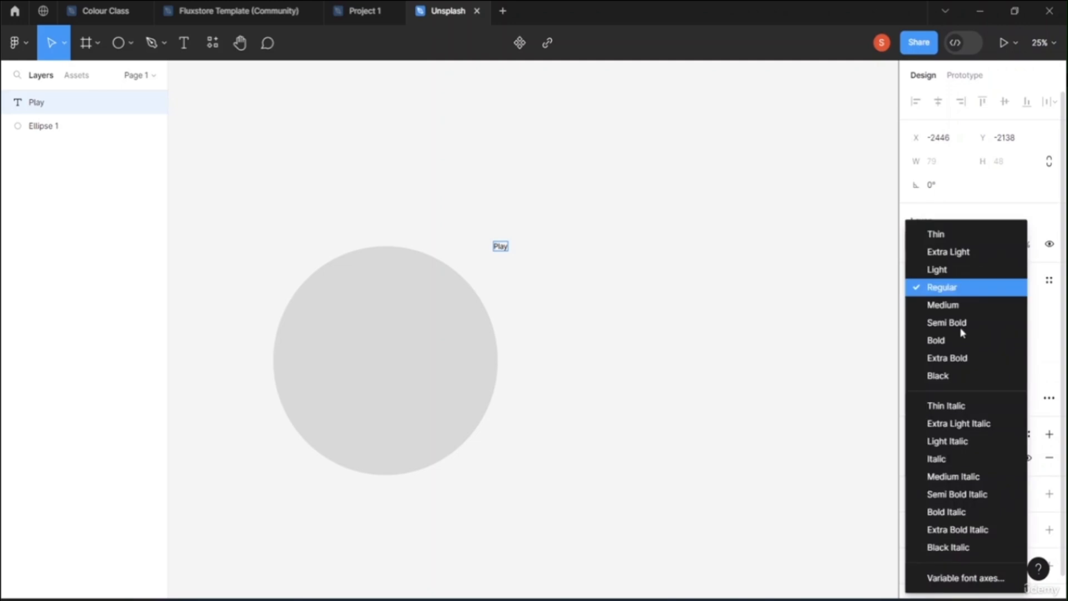
click(948, 345)
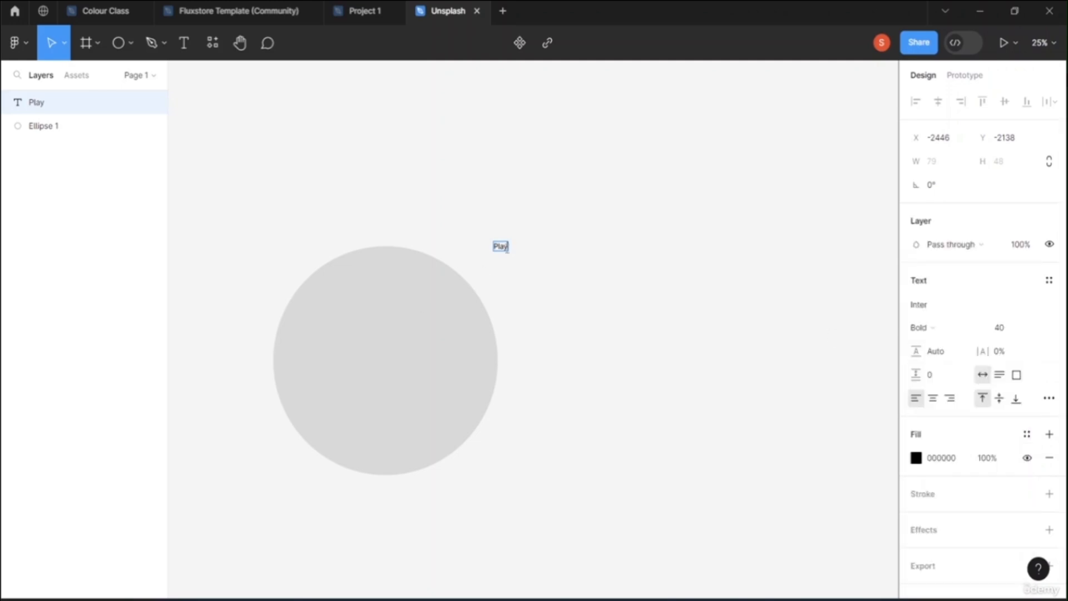
- Enlarge the "Play" text to font size 277
drag(507, 248, 496, 249)
key(ctrl+shift+period)
key(ctrl+shift+period)
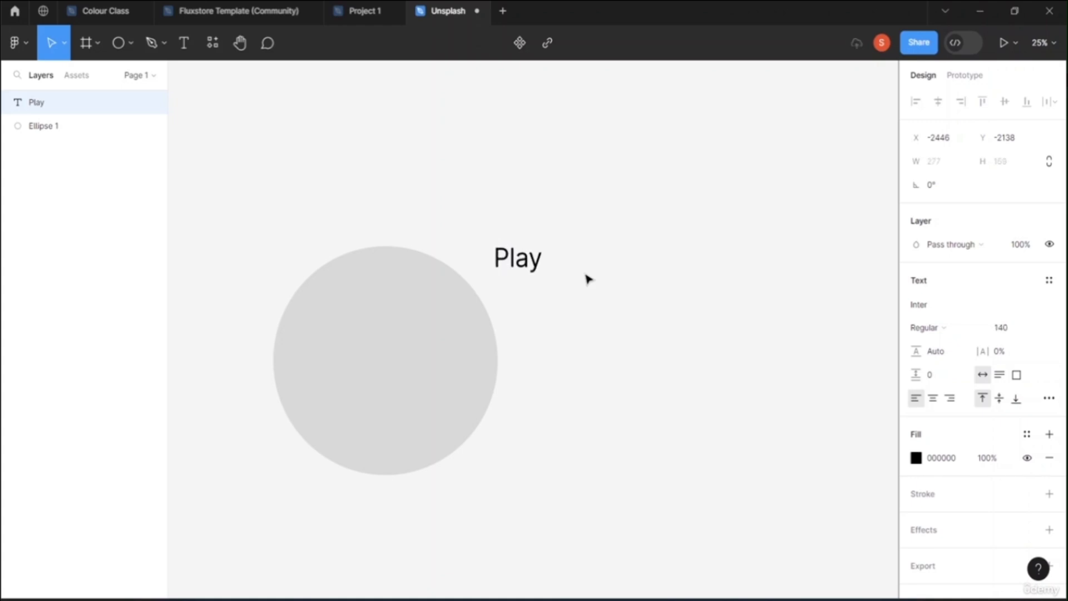
key(ctrl+shift+period)
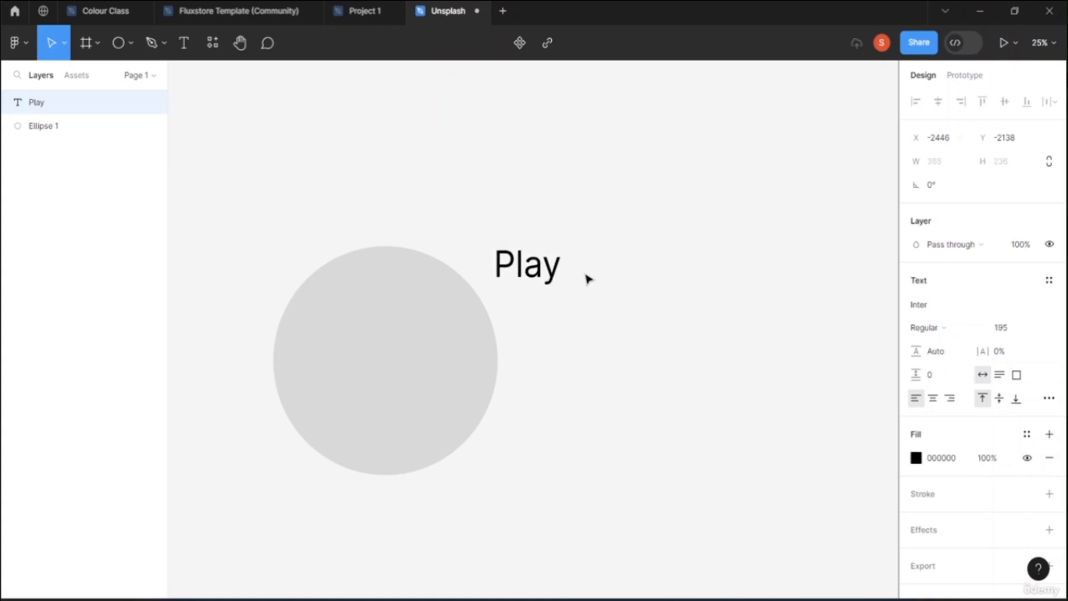
key(ctrl+shift+period)
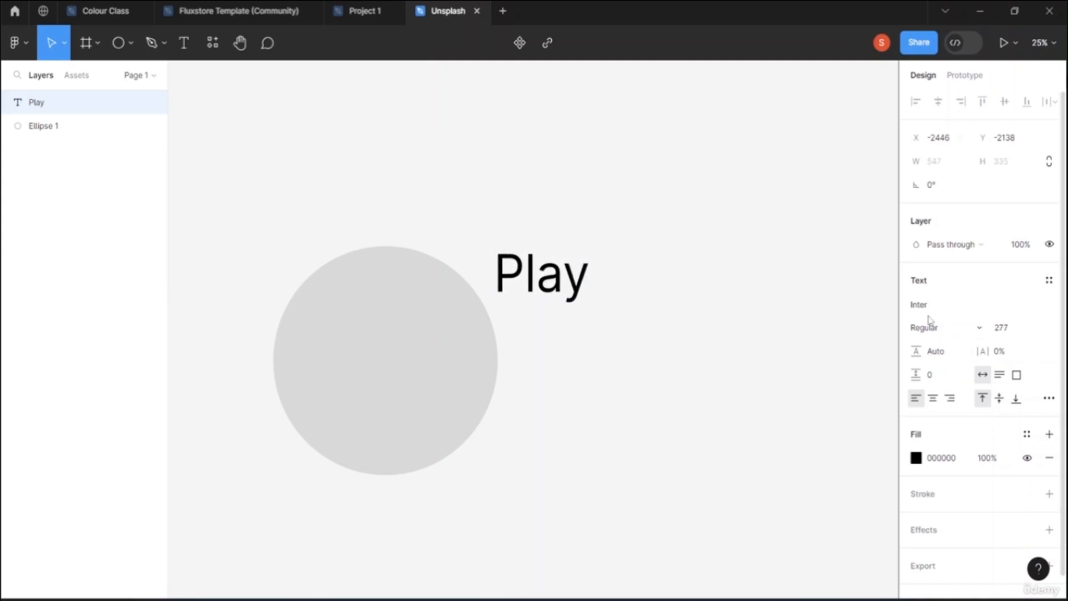
- Set the whole "Play" text to the Bold font weight and finish editing it
key(Return)
click(976, 327)
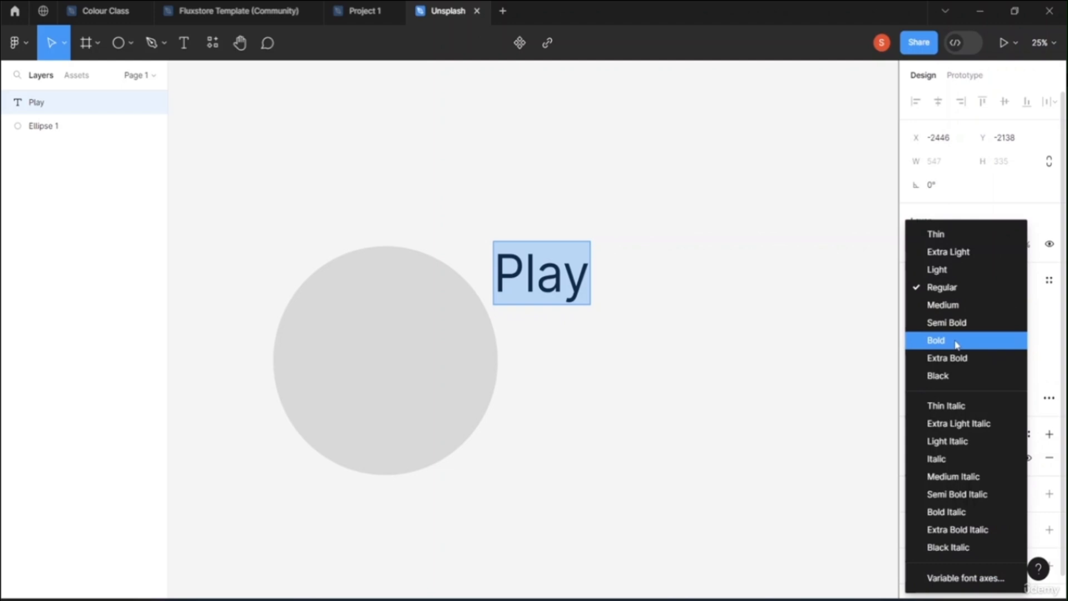
click(957, 341)
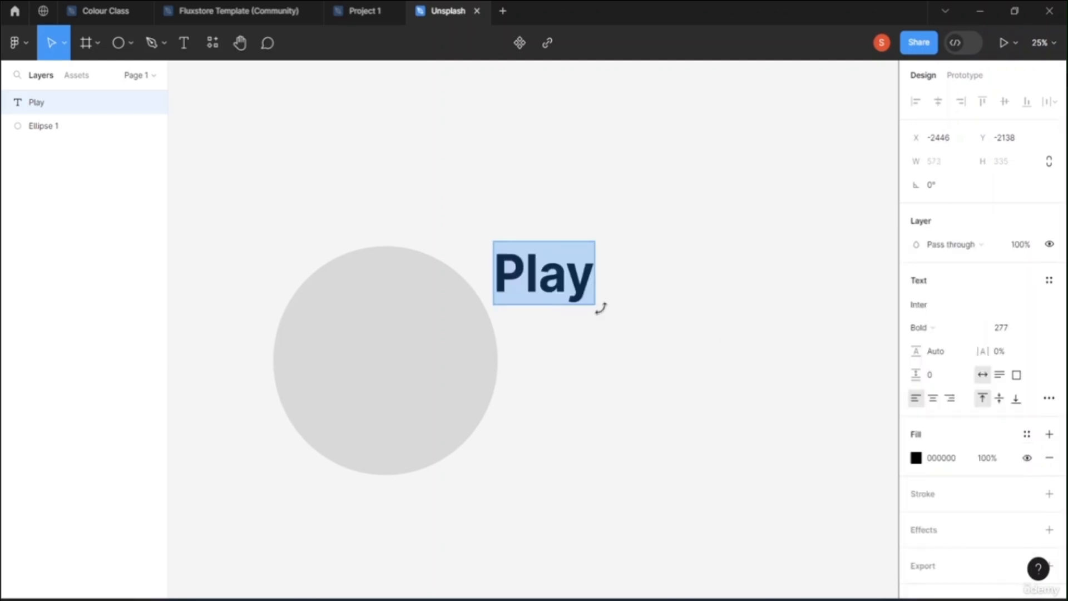
key(Escape)
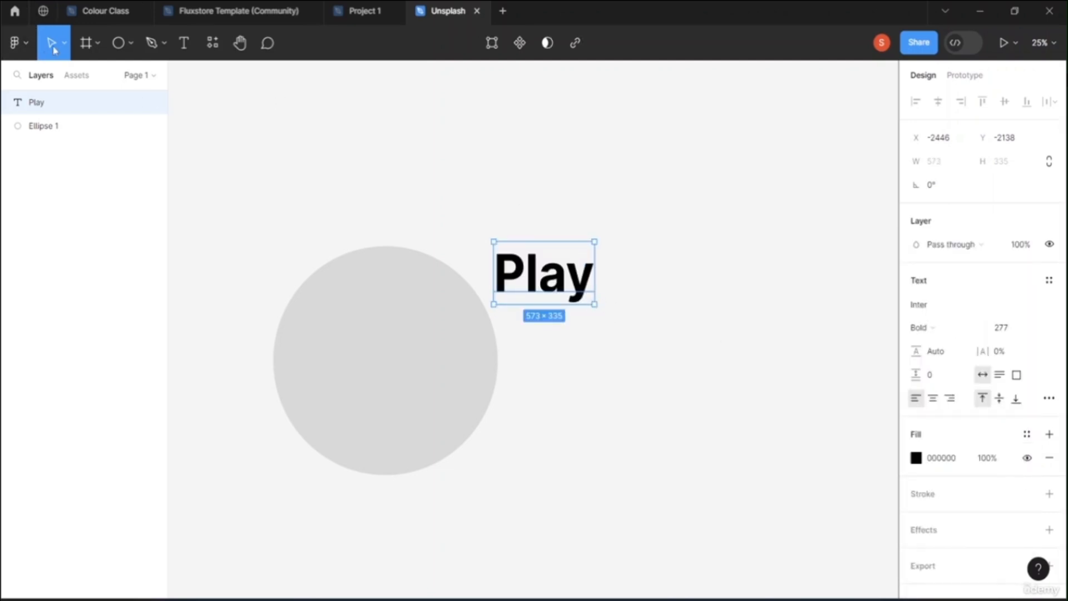
double_click(559, 297)
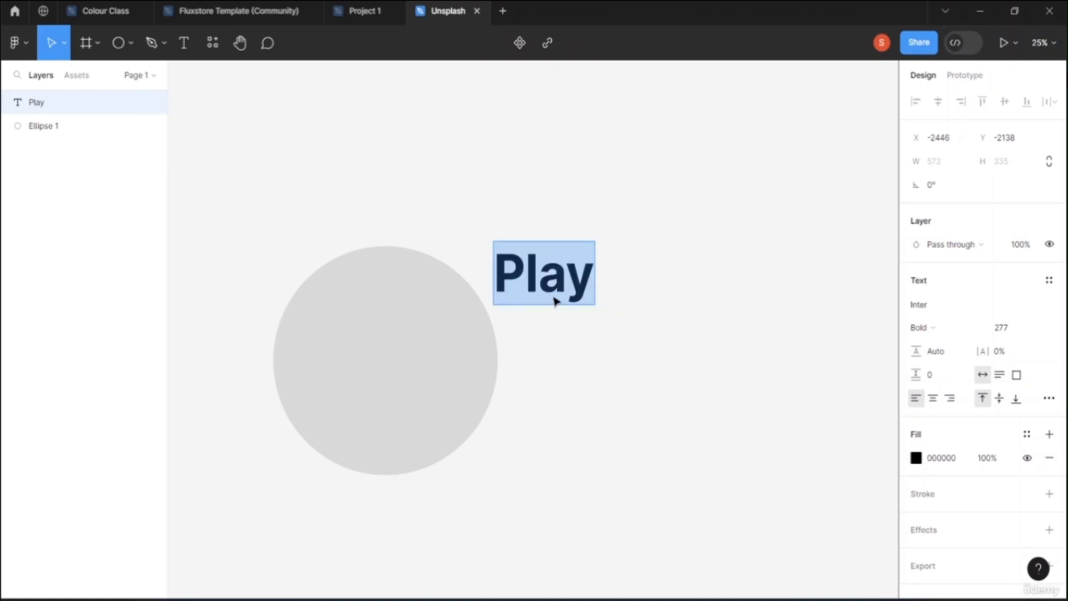
key(Escape)
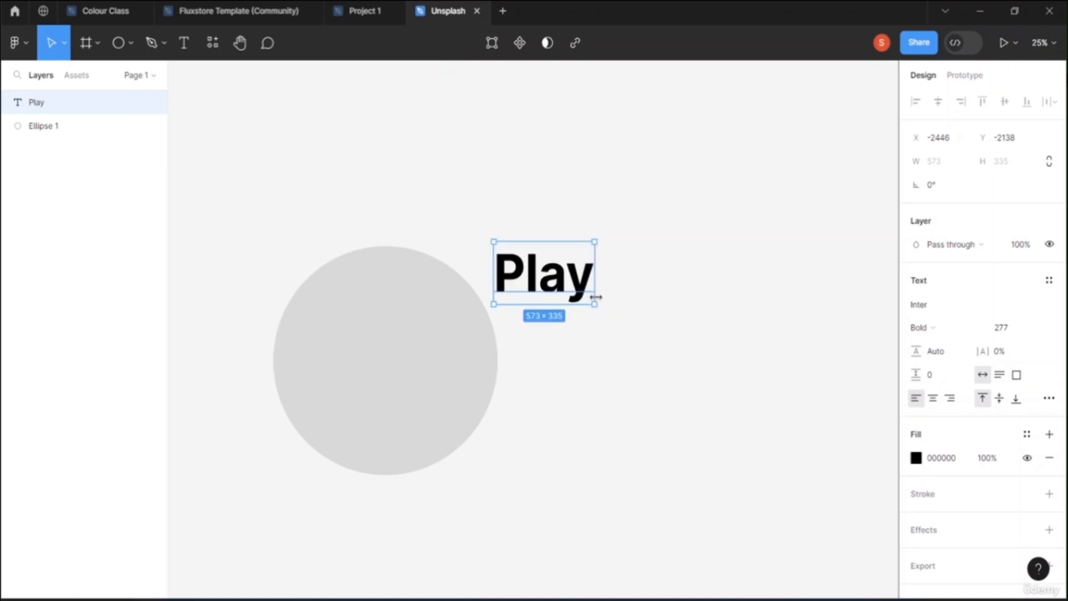
click(606, 306)
click(596, 298)
double_click(595, 299)
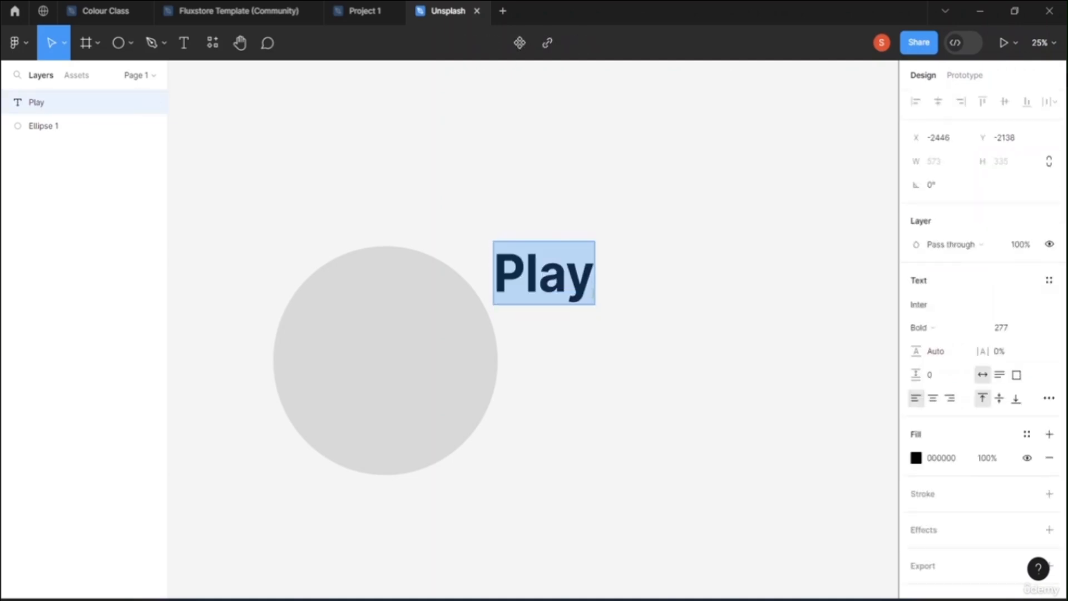
key(Escape)
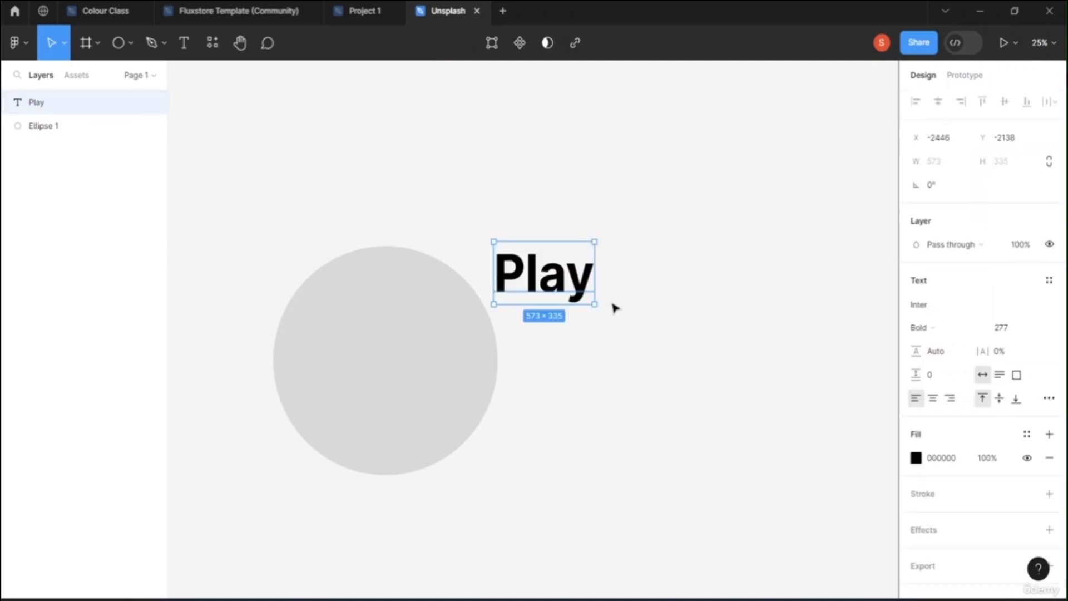
- Move the "Play" text onto the center of the circle
click(611, 308)
click(560, 298)
drag(560, 299, 404, 388)
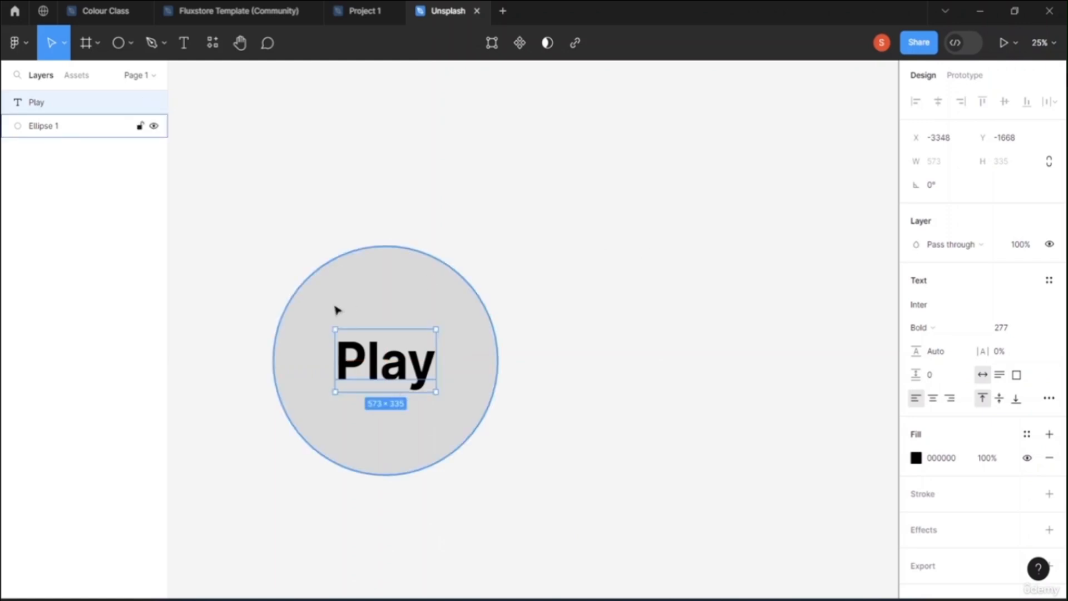
- Fill the circle behind the "Play" text with bright green 20DC33 and deselect it
click(397, 271)
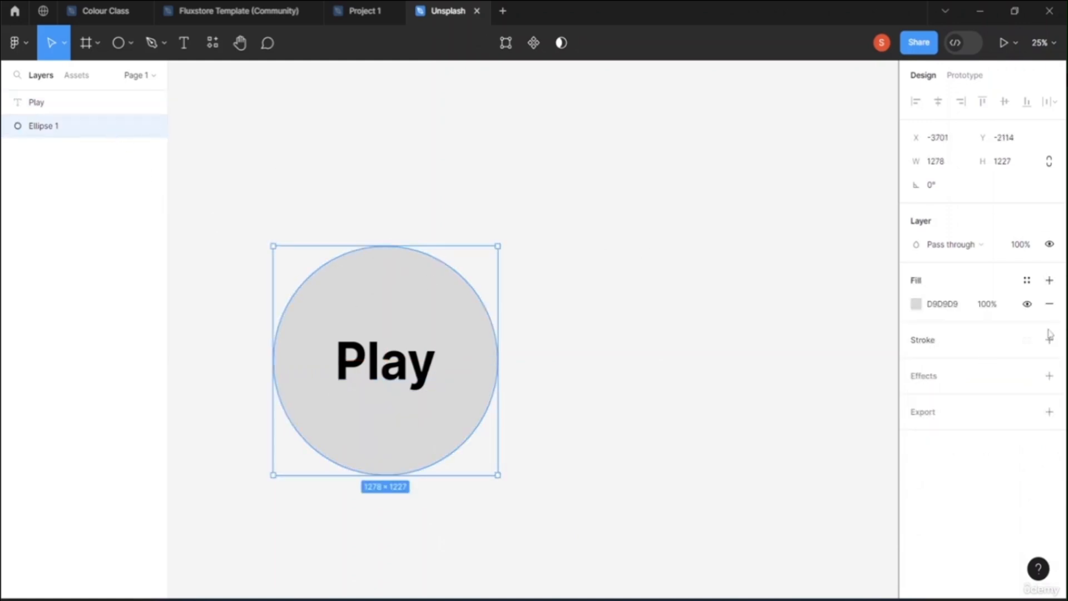
click(915, 303)
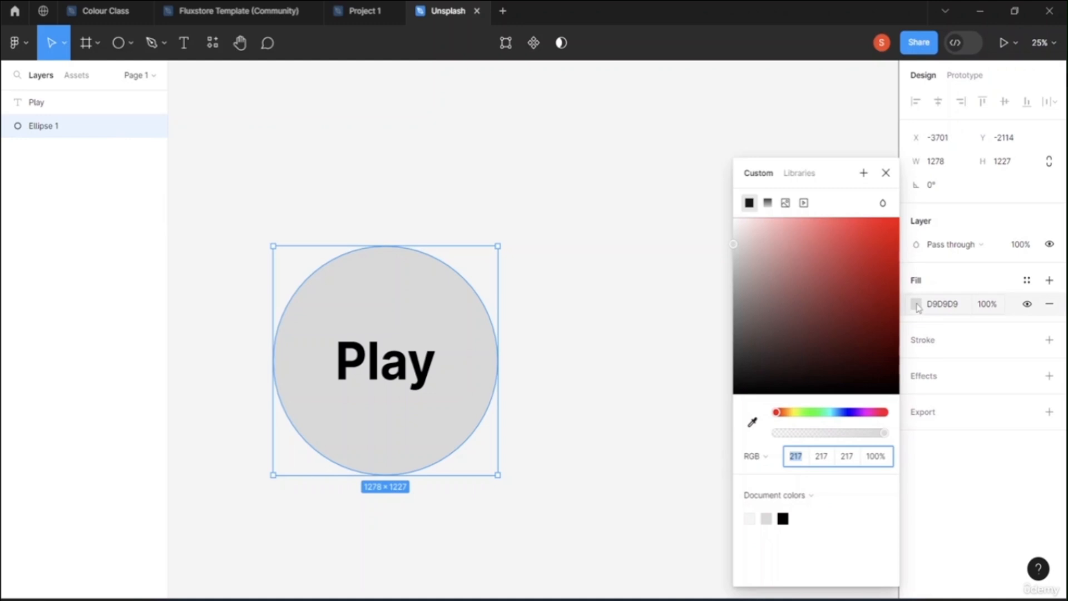
click(834, 295)
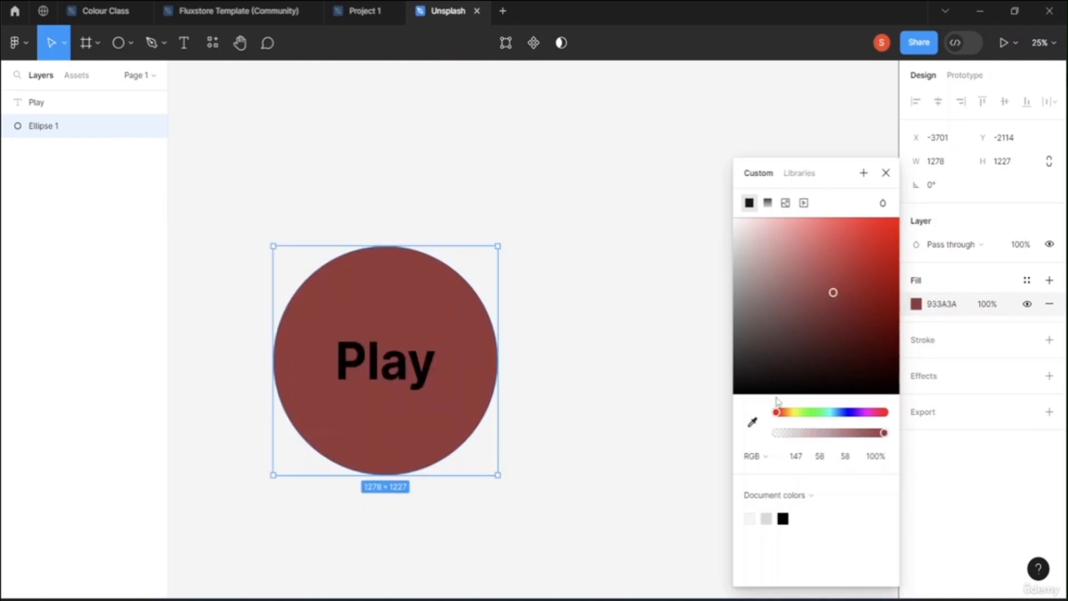
click(815, 413)
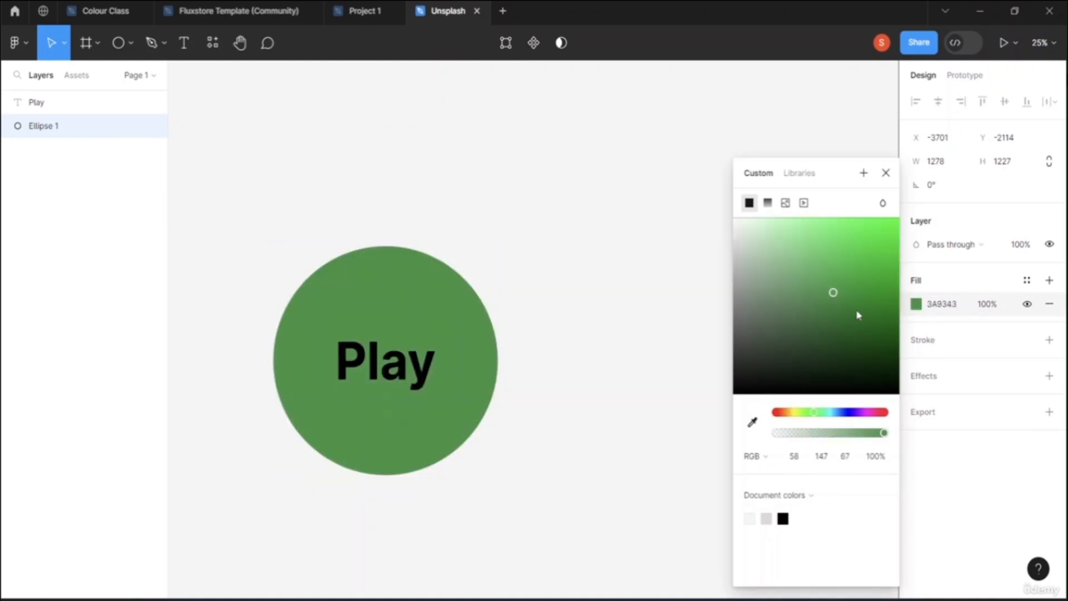
click(842, 258)
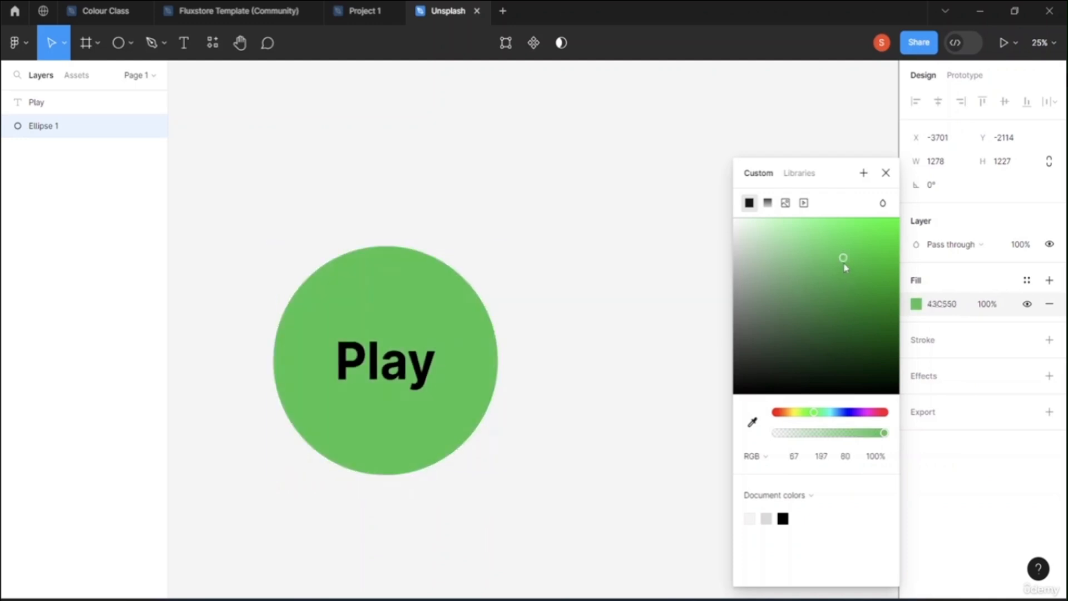
click(874, 242)
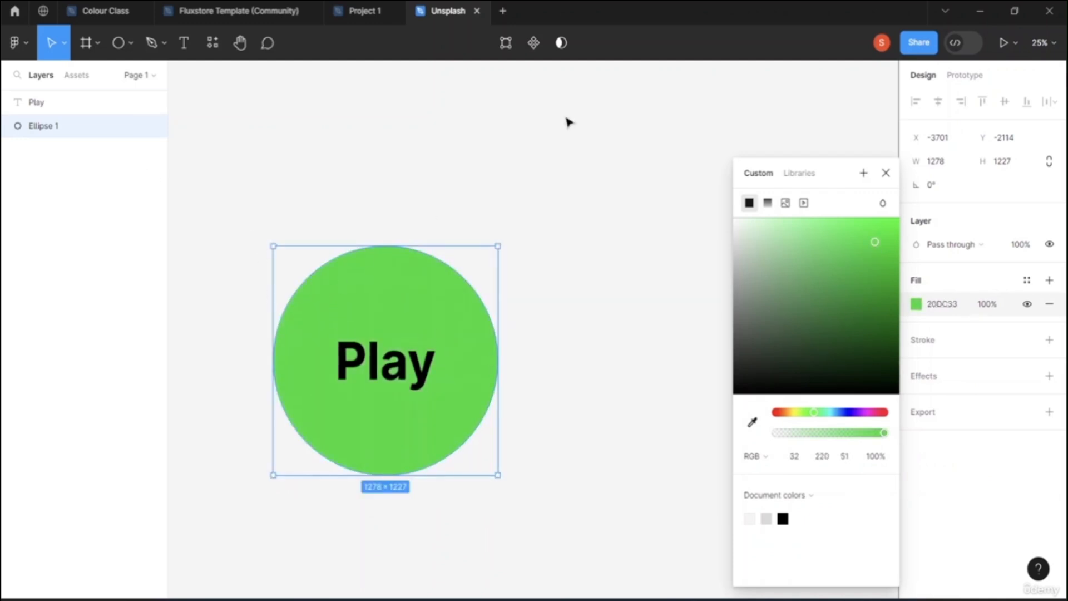
click(817, 109)
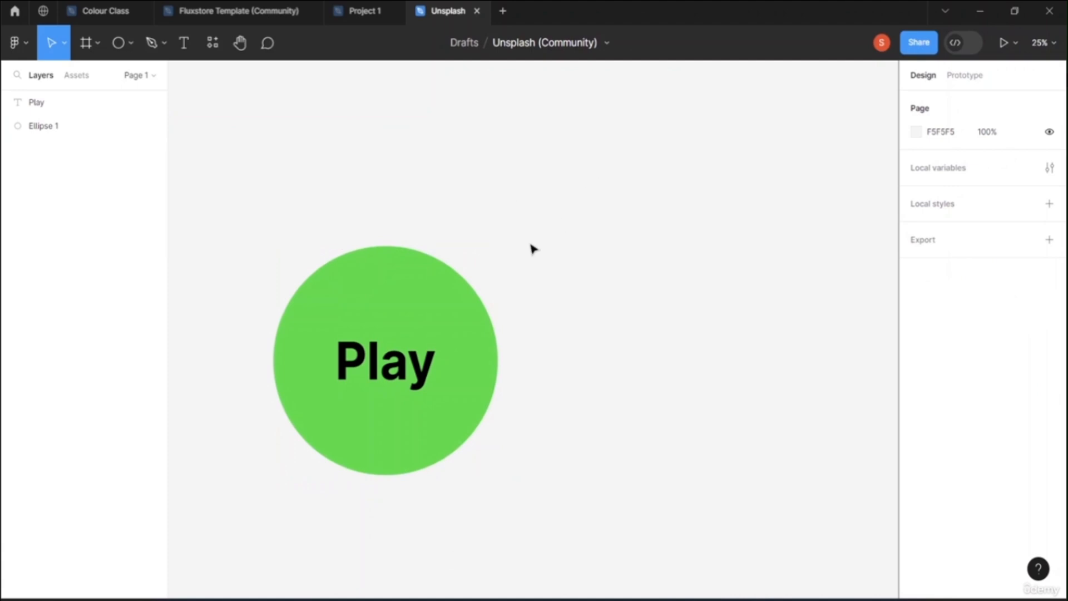
- Turn the green circle and the "Play" text together into a single component
drag(271, 221, 498, 502)
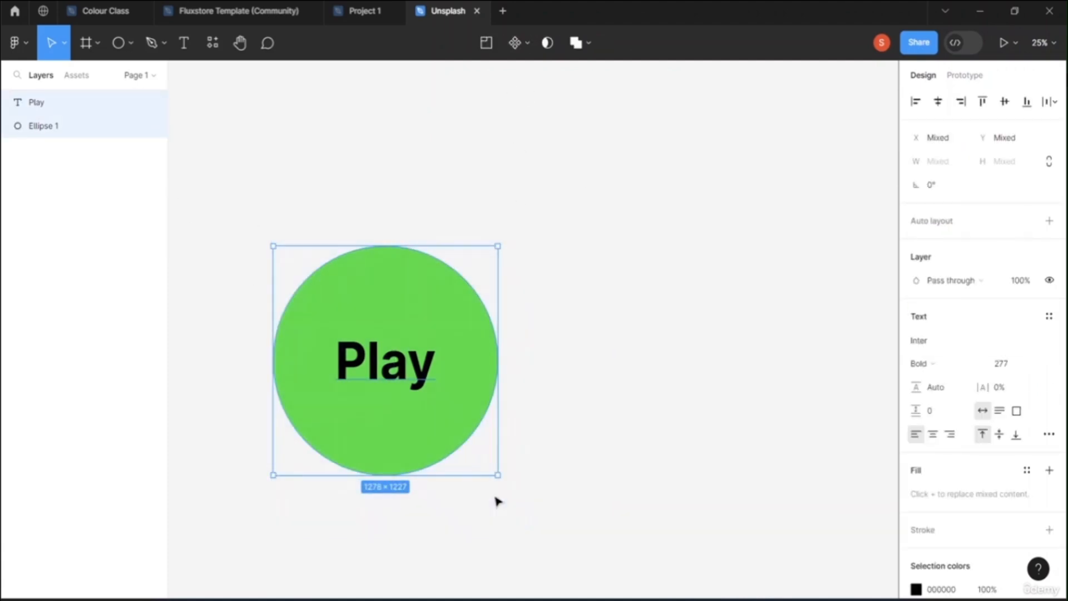
click(529, 45)
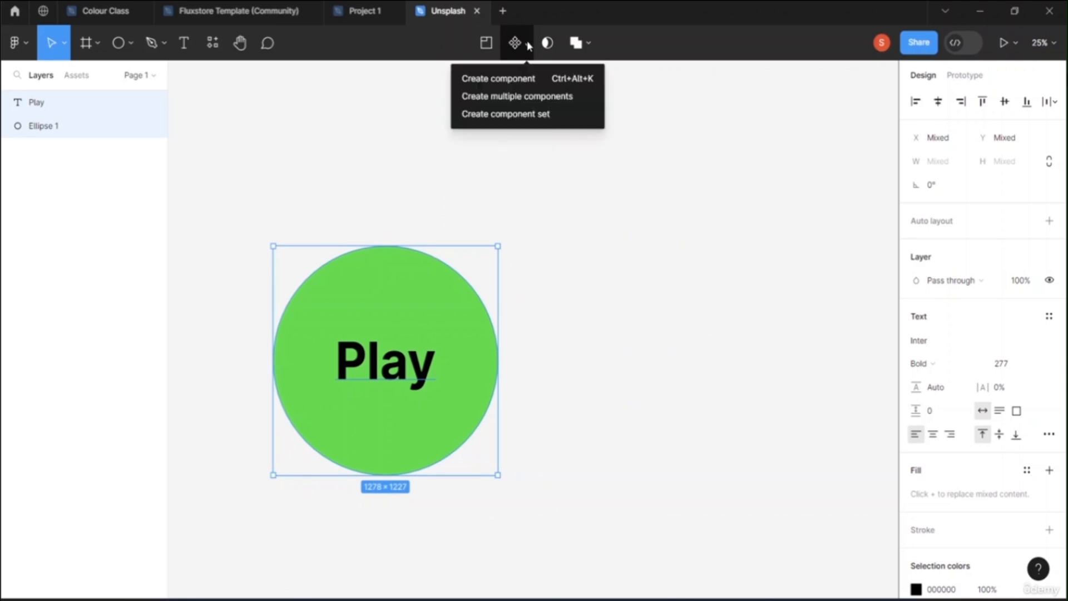
click(519, 83)
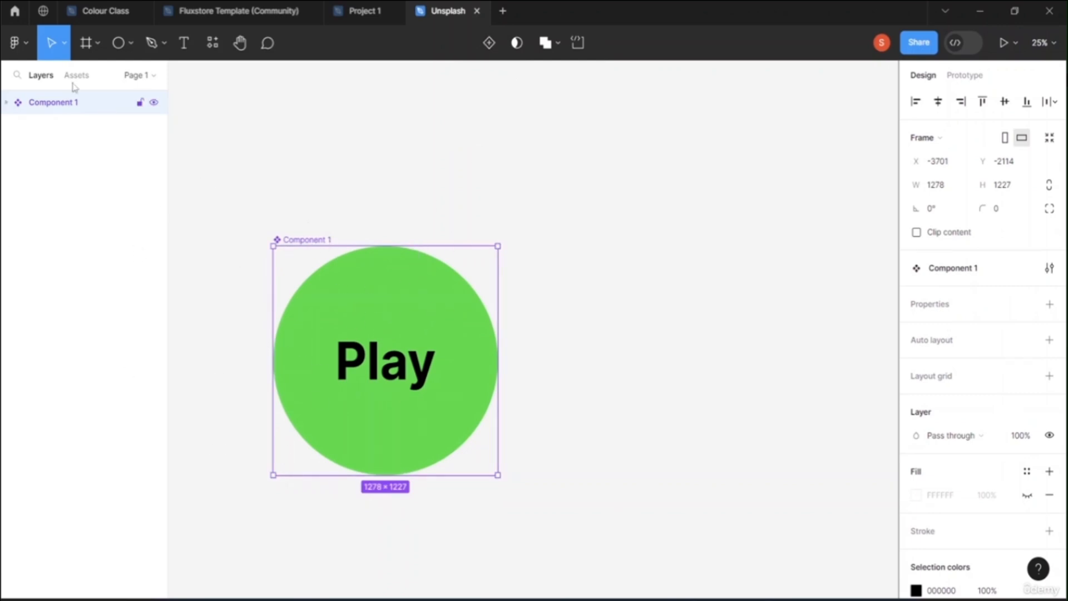
- Create a new design file and check its assets and libraries for the component
click(23, 50)
mouse_move(47, 110)
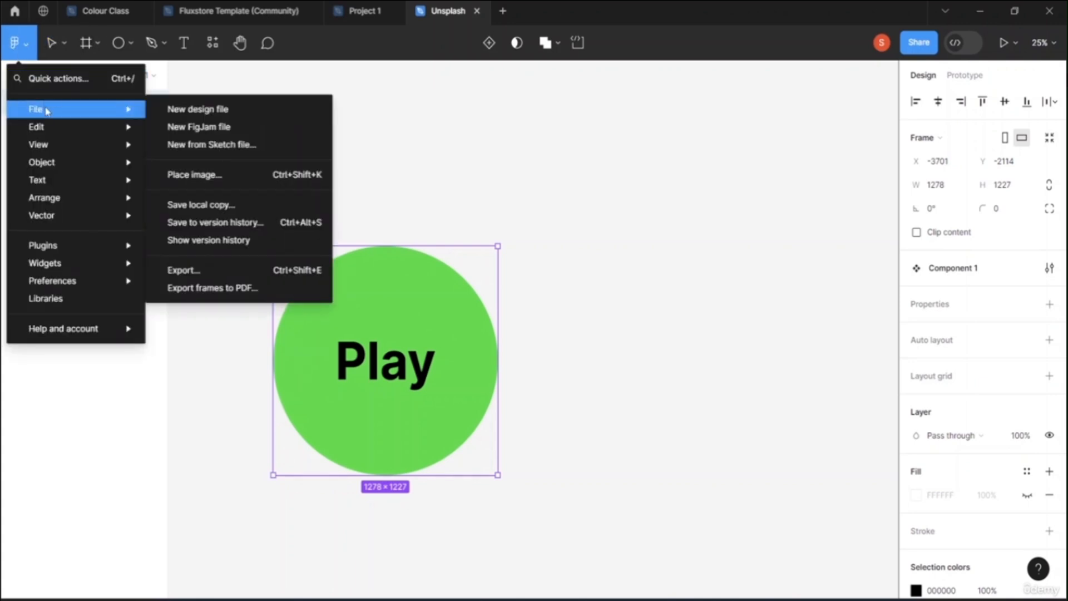
click(270, 113)
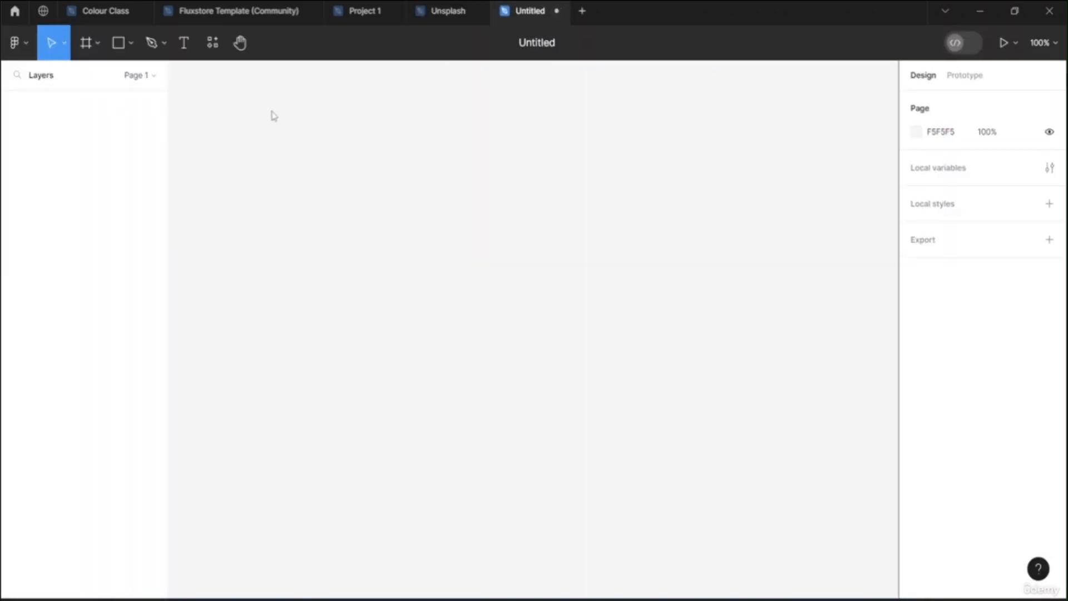
click(81, 79)
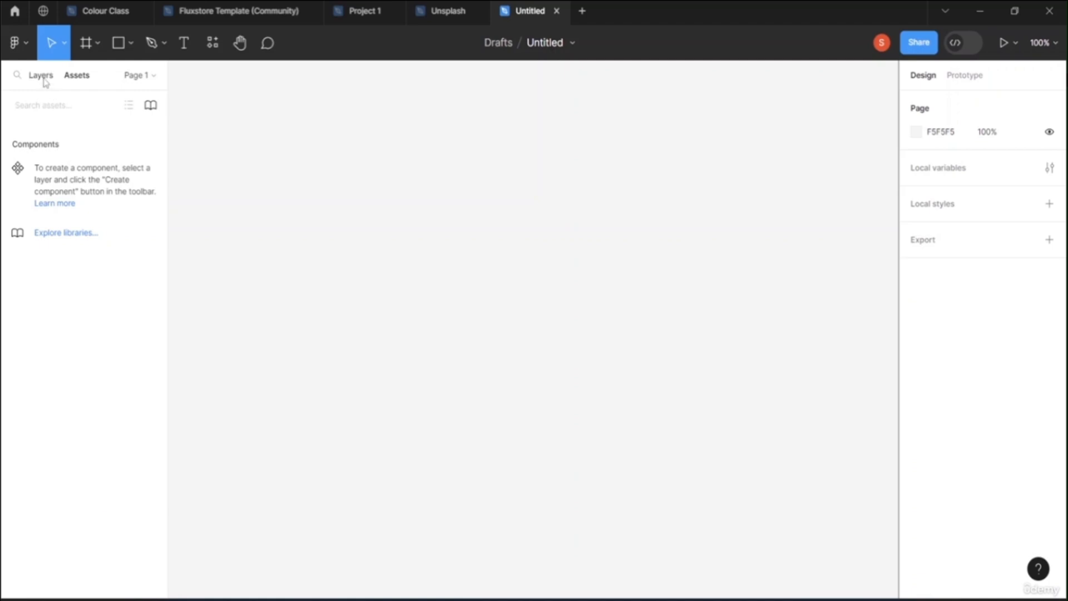
click(150, 105)
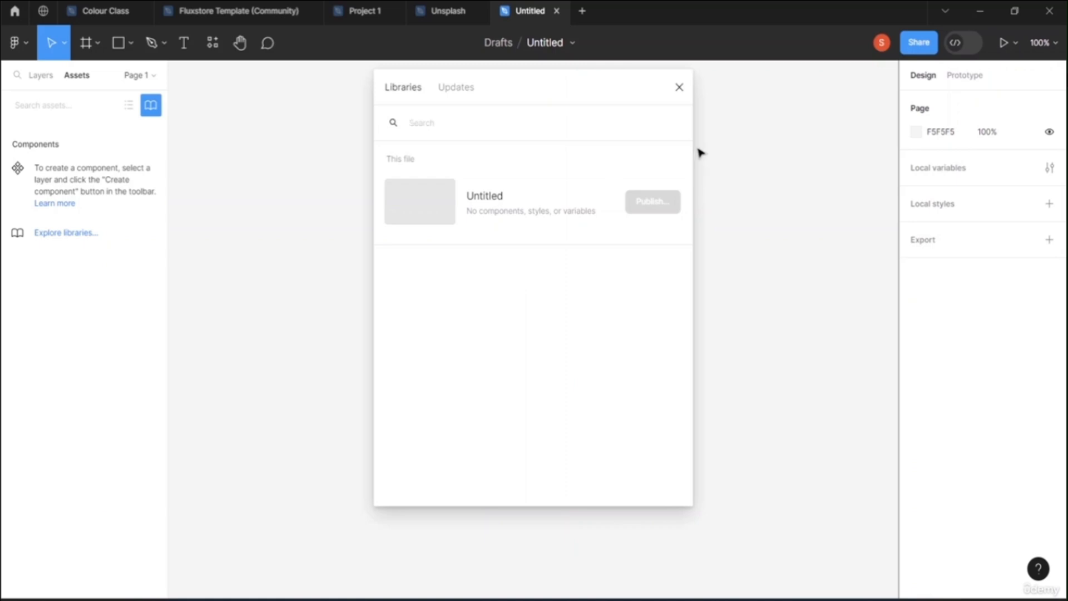
click(679, 88)
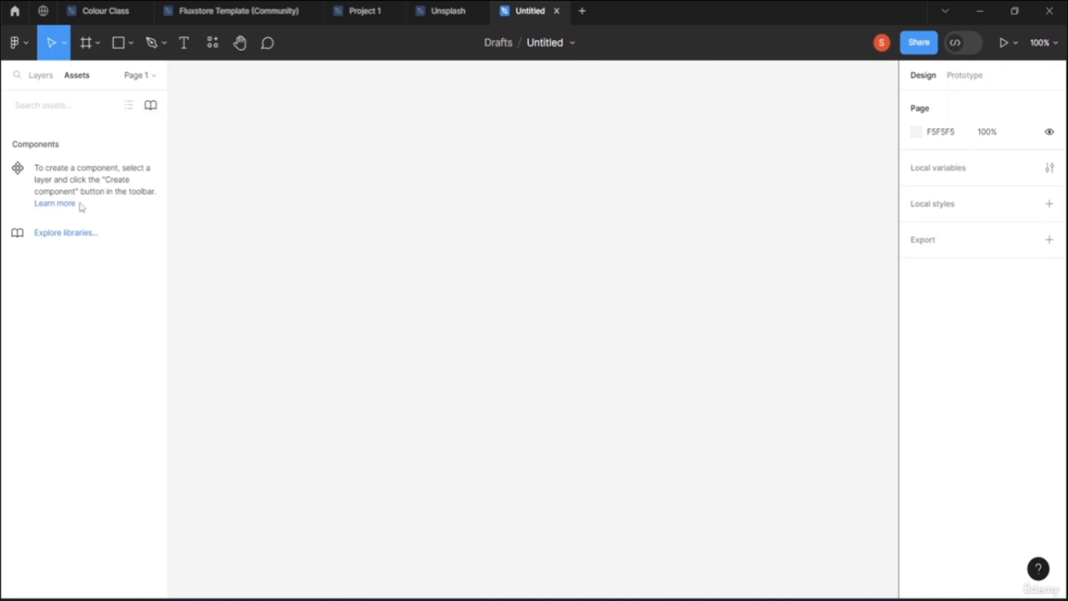
click(64, 234)
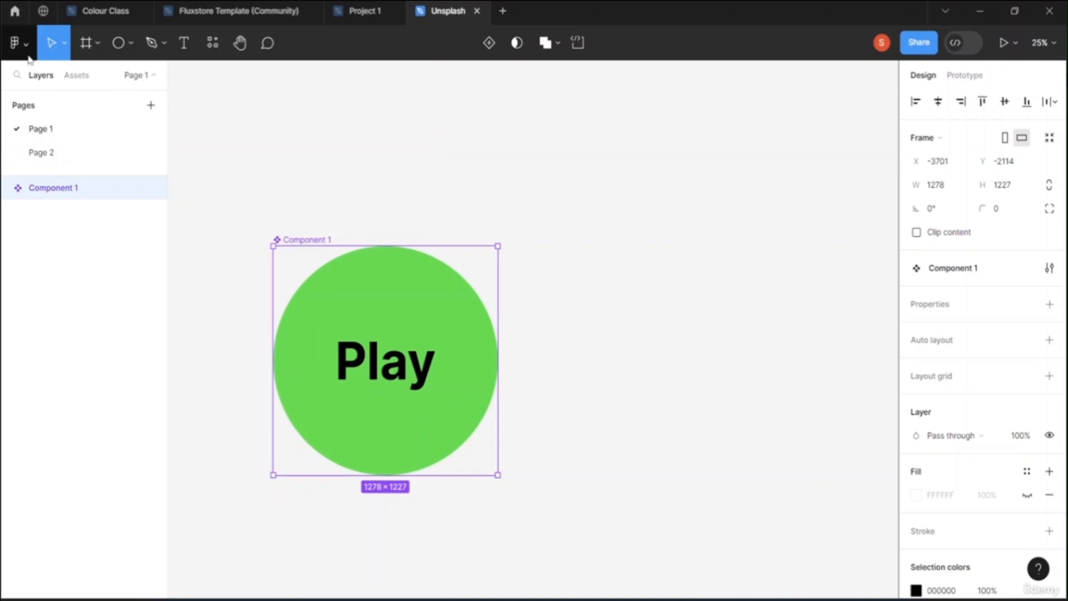
click(17, 12)
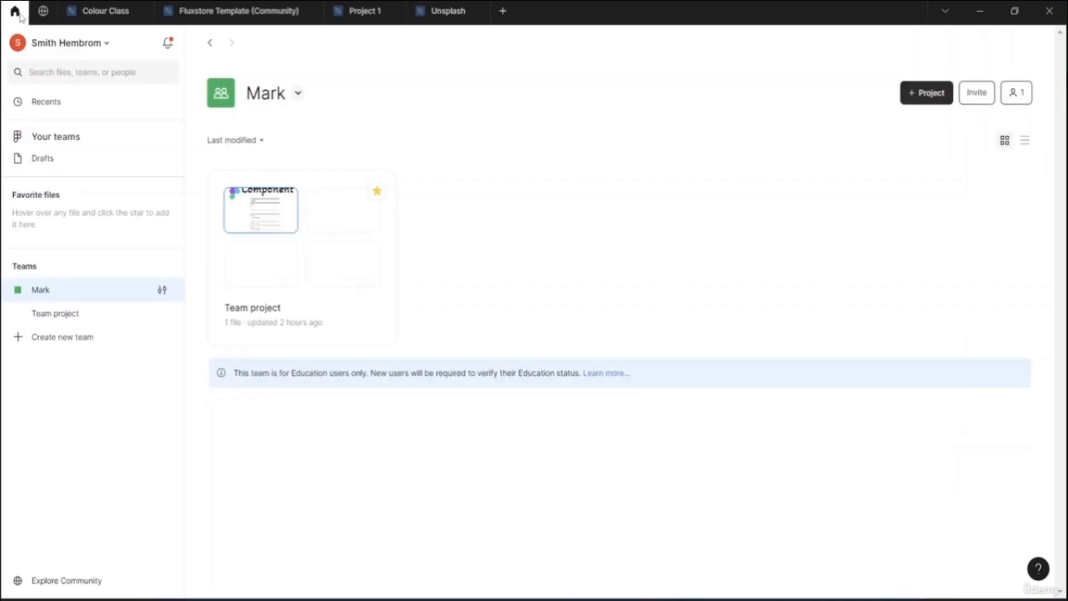
click(91, 13)
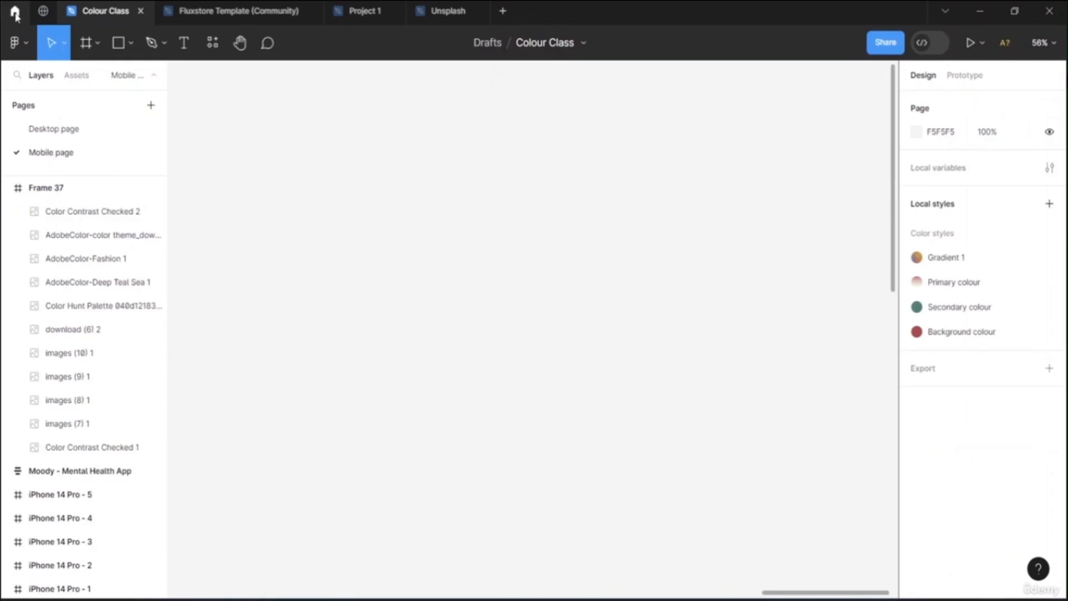
click(426, 13)
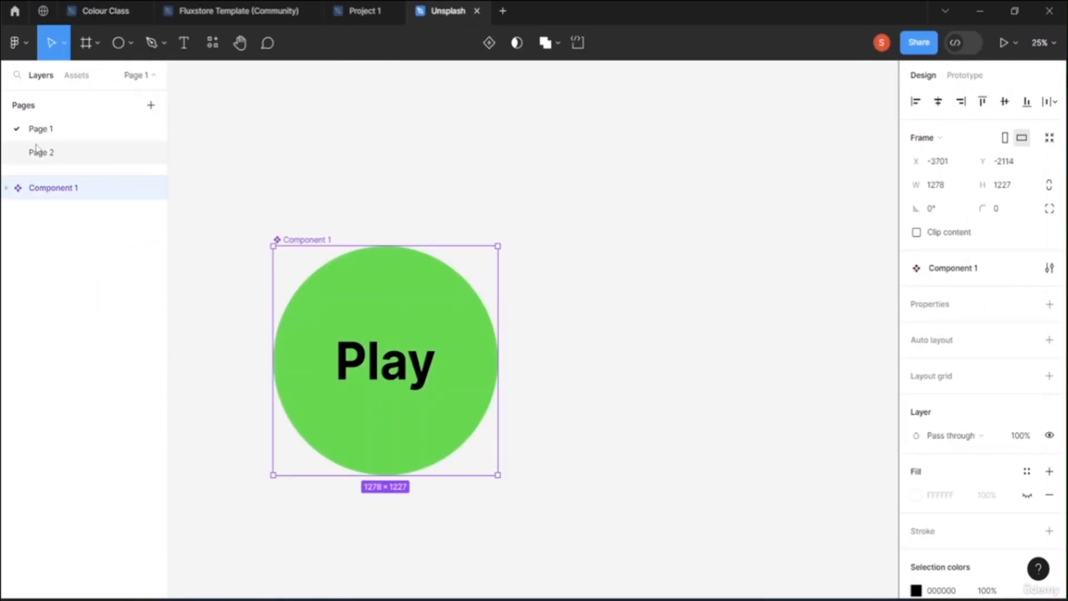
click(15, 11)
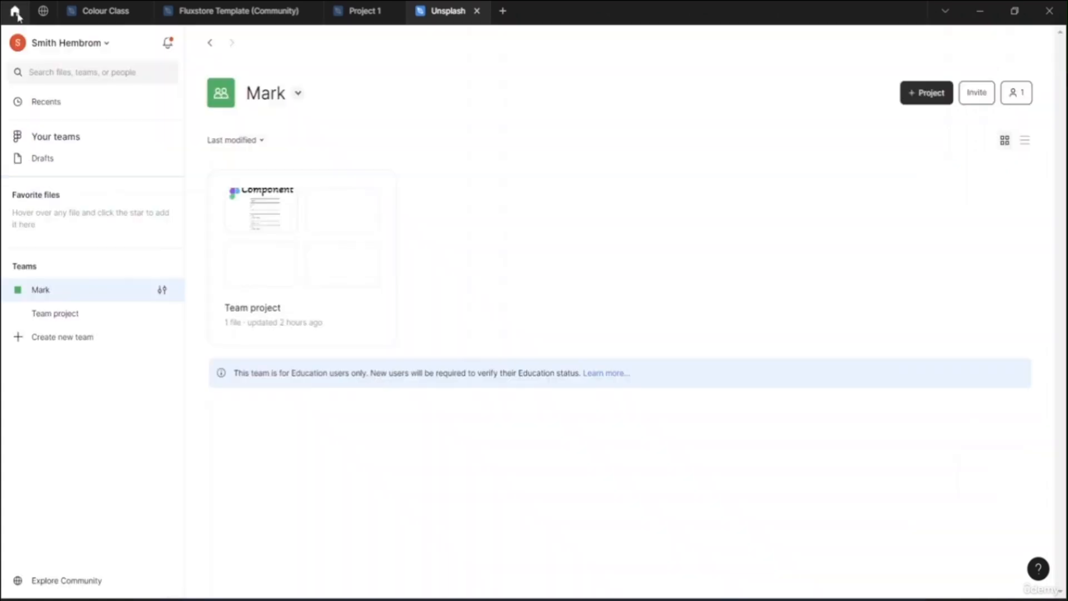
click(76, 15)
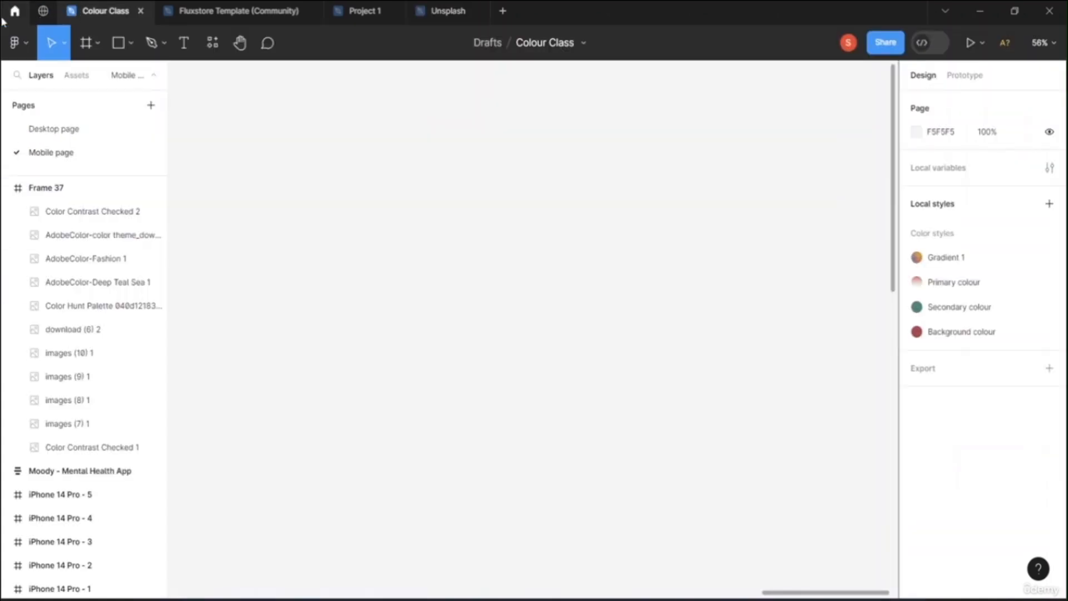
click(18, 43)
mouse_move(62, 113)
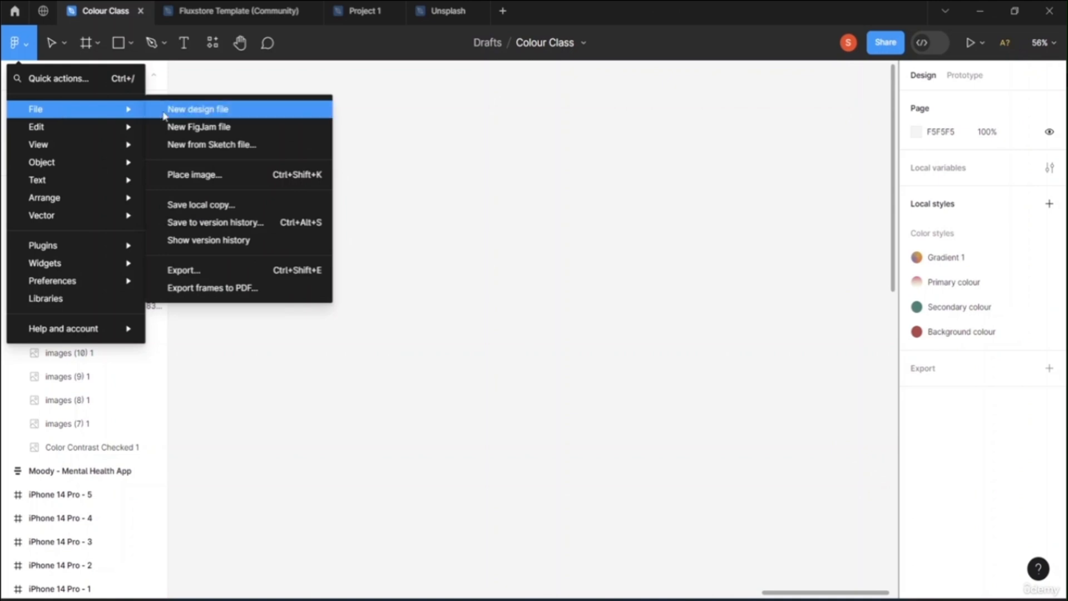
click(373, 113)
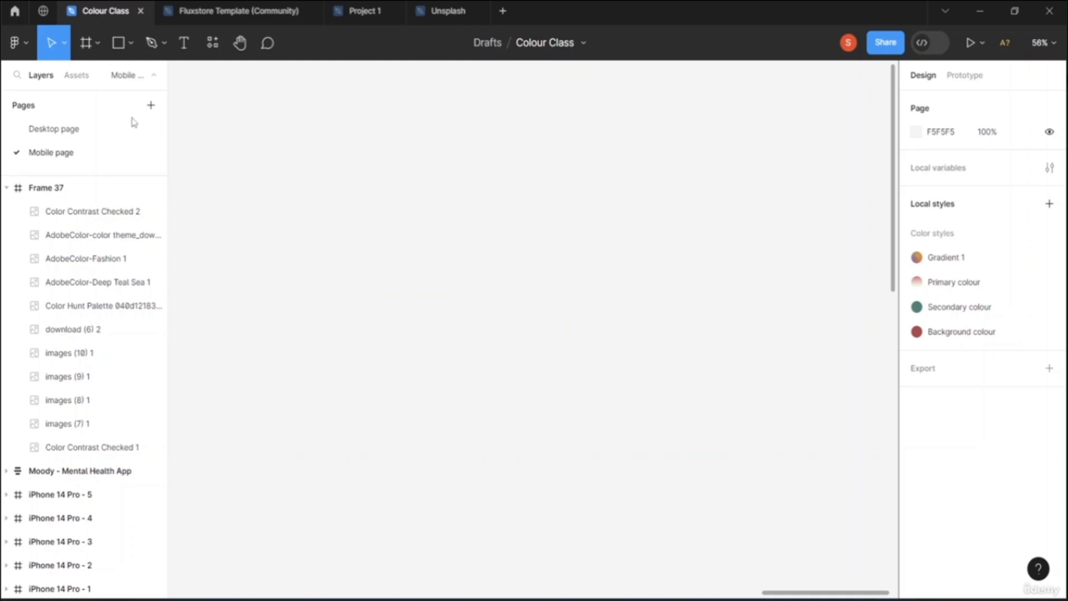
click(432, 11)
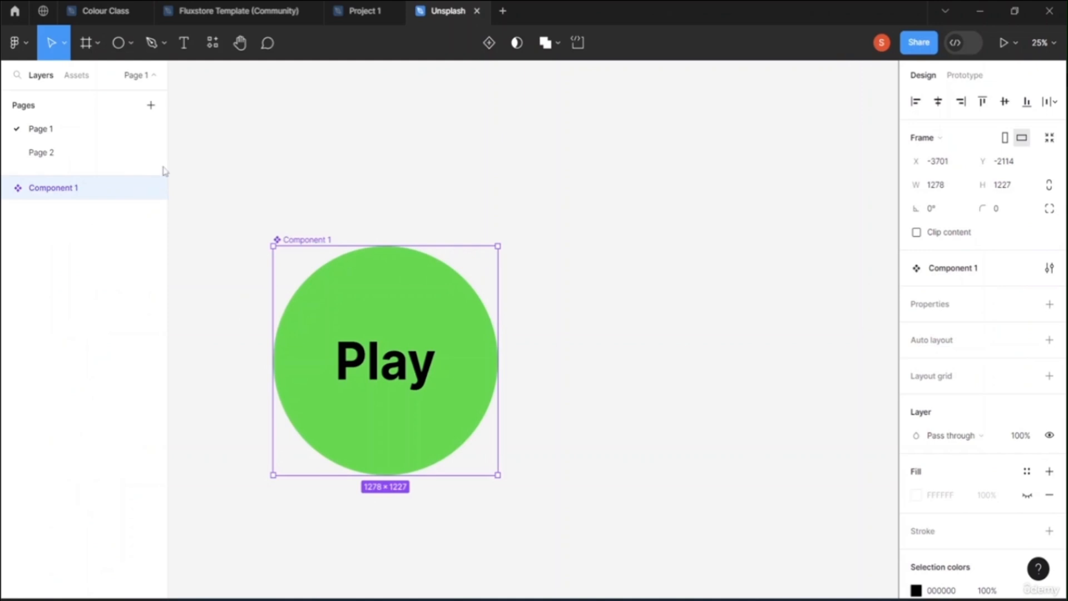
- Look up the local components from Page 2 and go to the main "Play" component
click(60, 154)
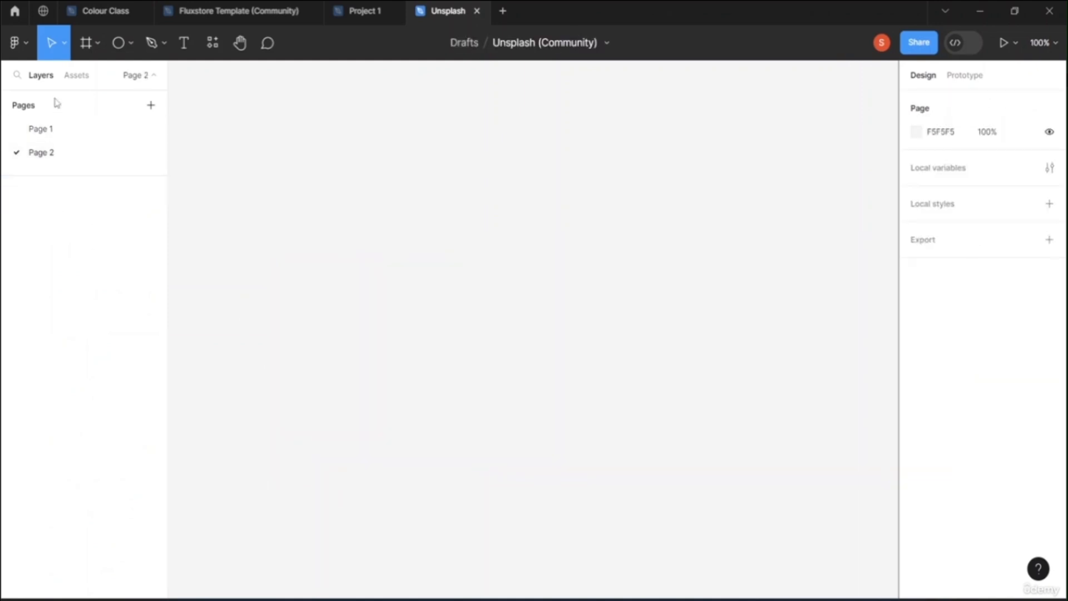
click(85, 80)
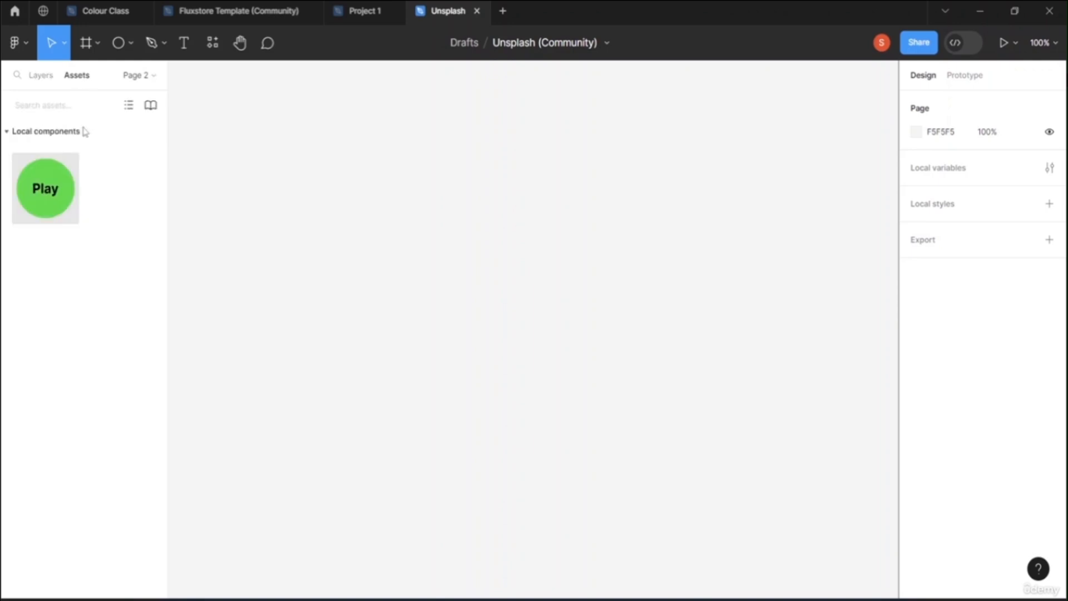
double_click(55, 189)
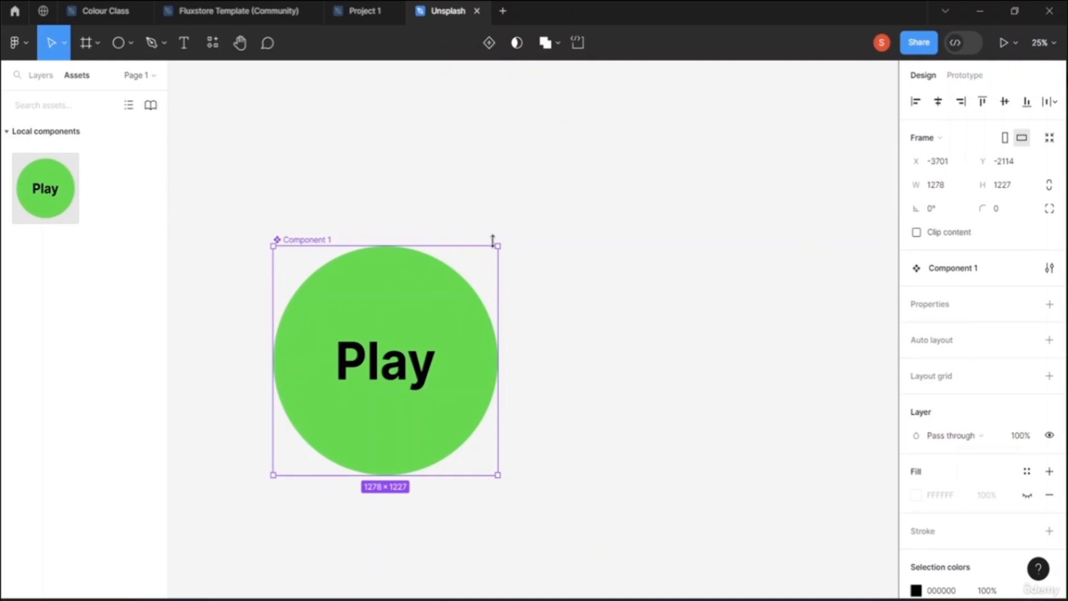
- Resize the "Play" component freehand, enlarging it to about 1556 × 1524
drag(496, 247, 539, 231)
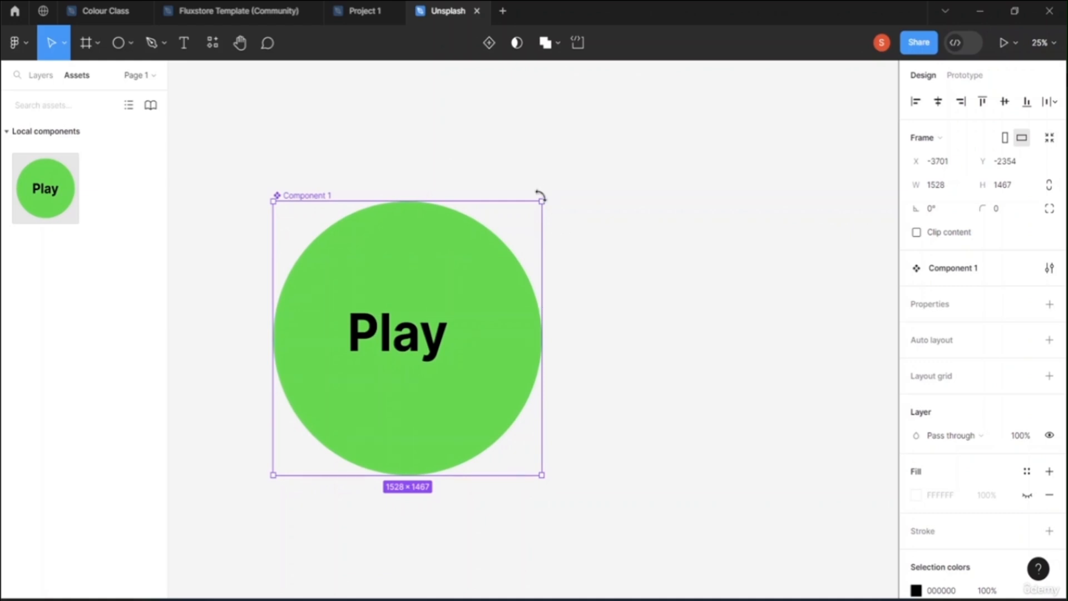
drag(540, 205, 462, 308)
click(686, 181)
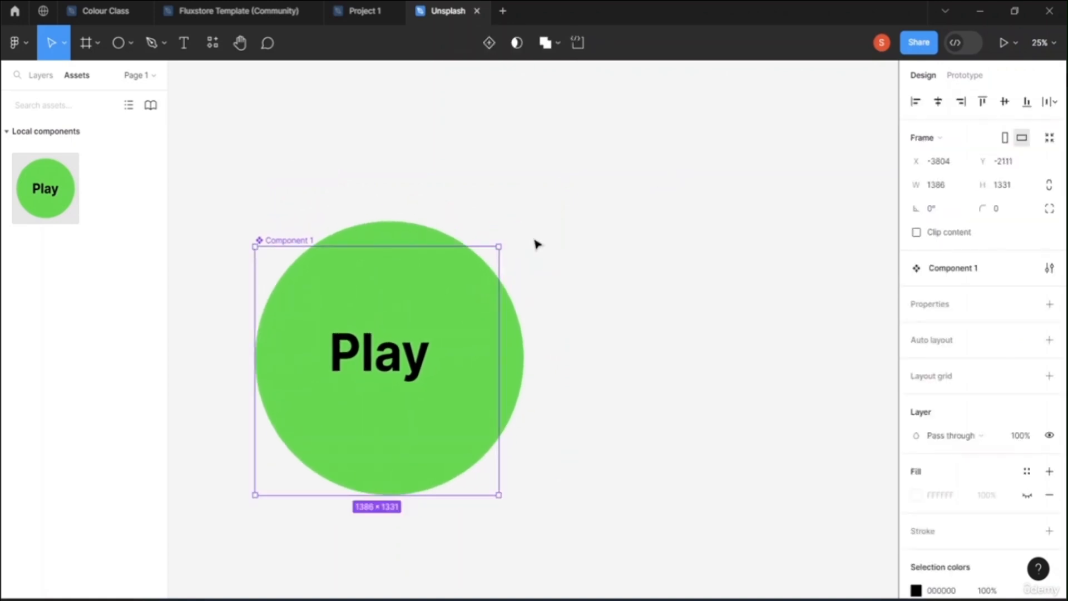
drag(502, 240, 523, 210)
click(639, 178)
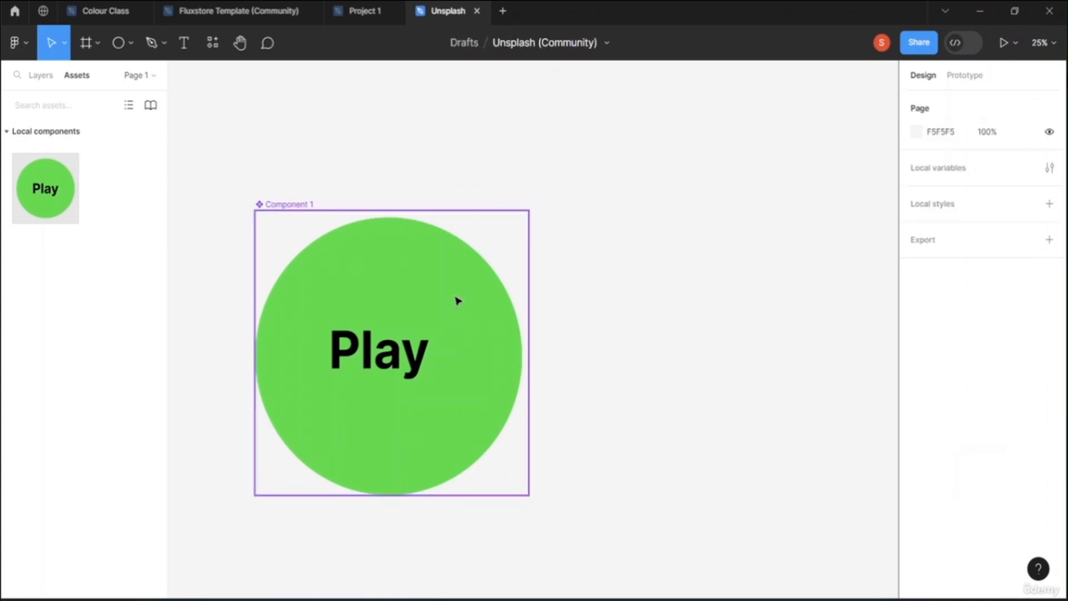
- Move the "Play" component toward the middle of the canvas and reshape it into a flatter oval of about 1356 × 753
drag(400, 319, 526, 310)
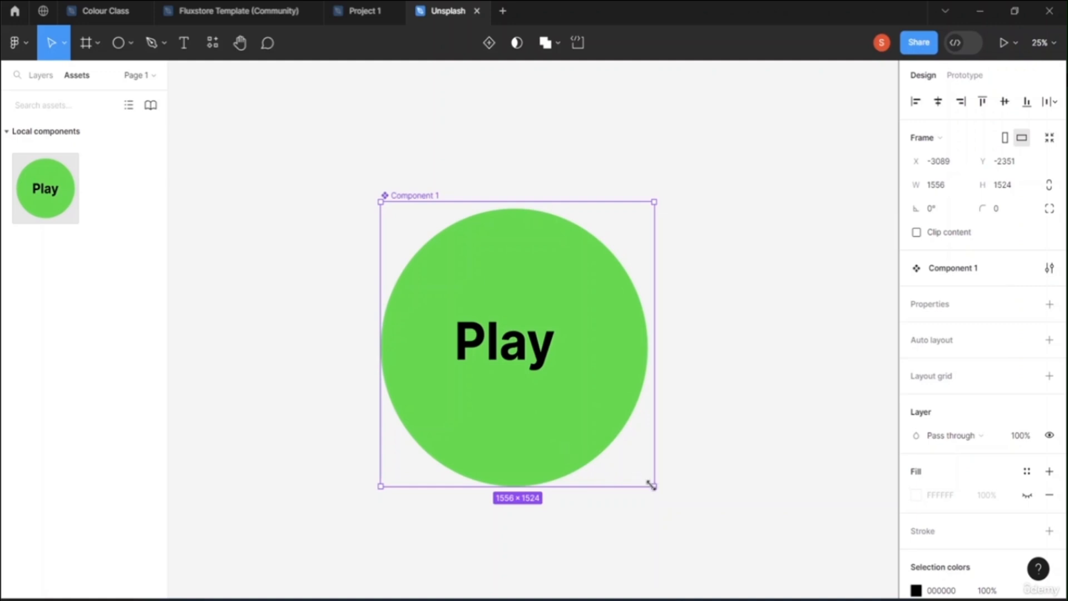
drag(651, 484, 507, 447)
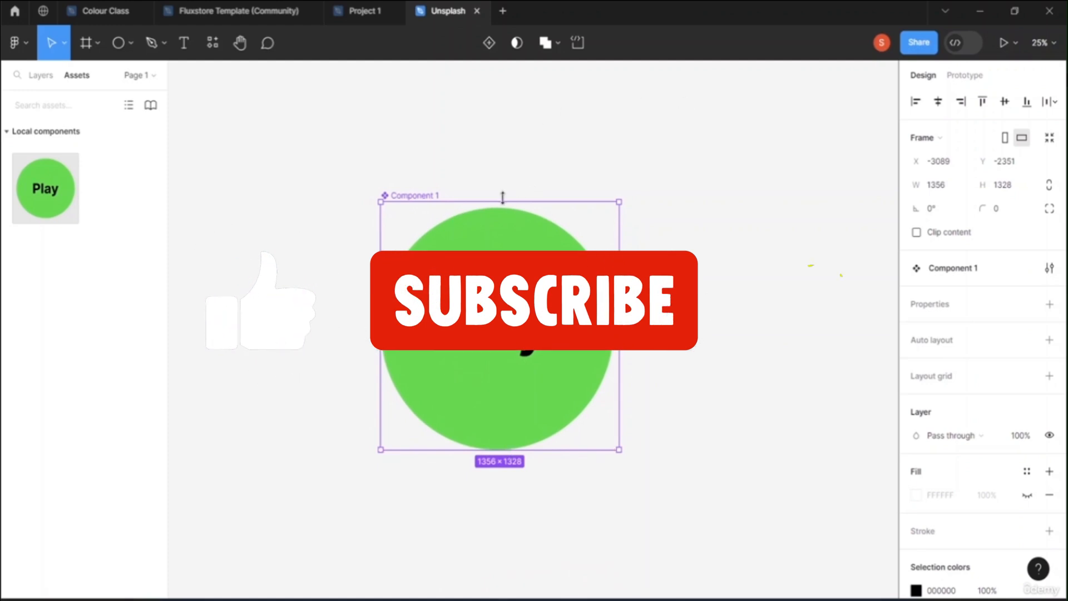
drag(495, 201, 502, 306)
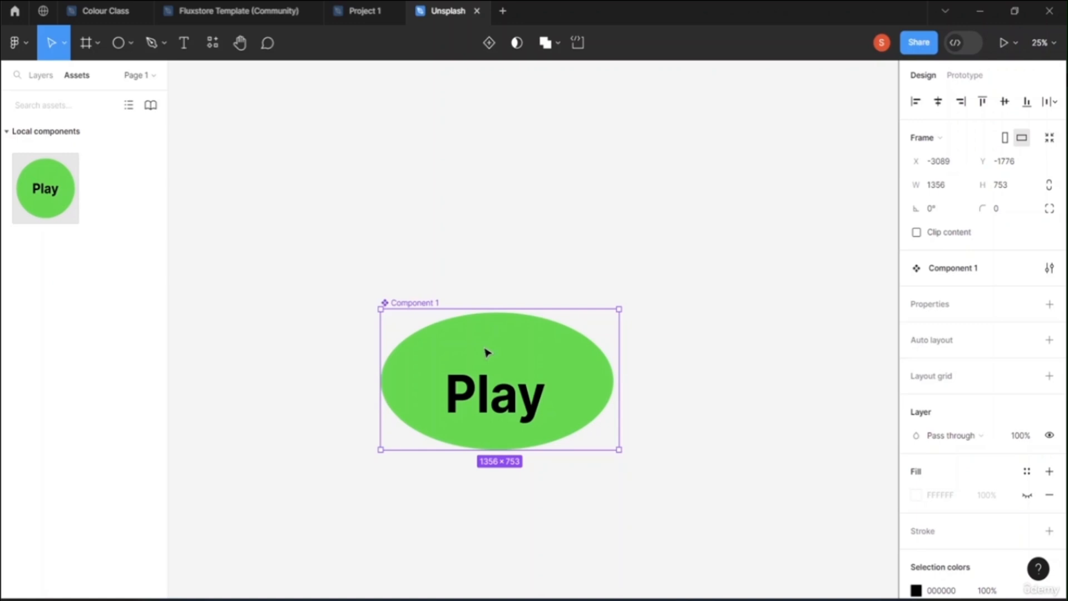
- Draw a triangle with the Polygon tool above the "Play" component, sized about 921 × 929
click(130, 44)
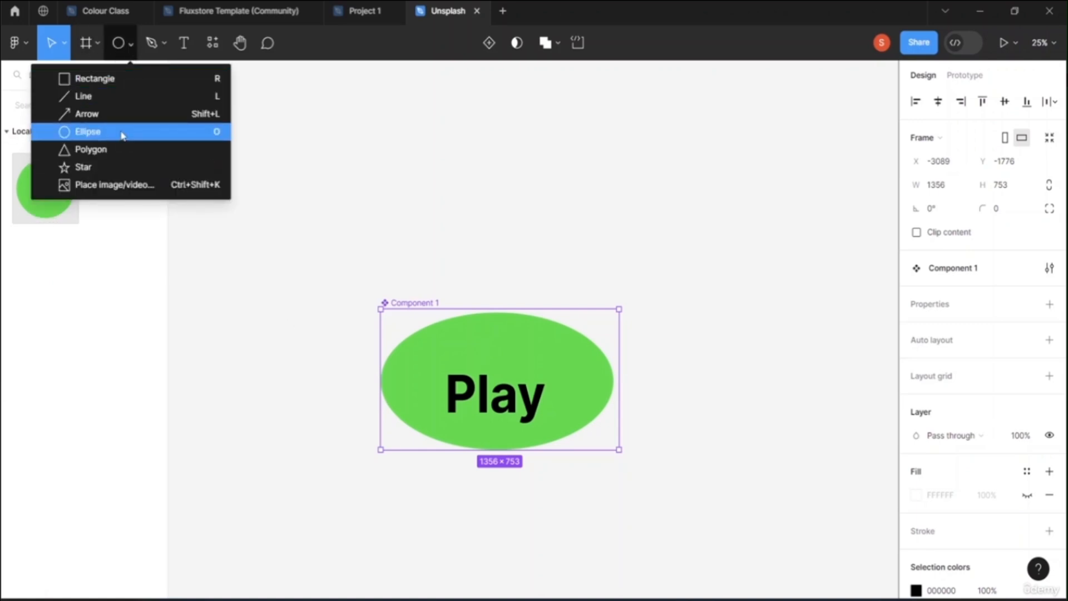
click(117, 149)
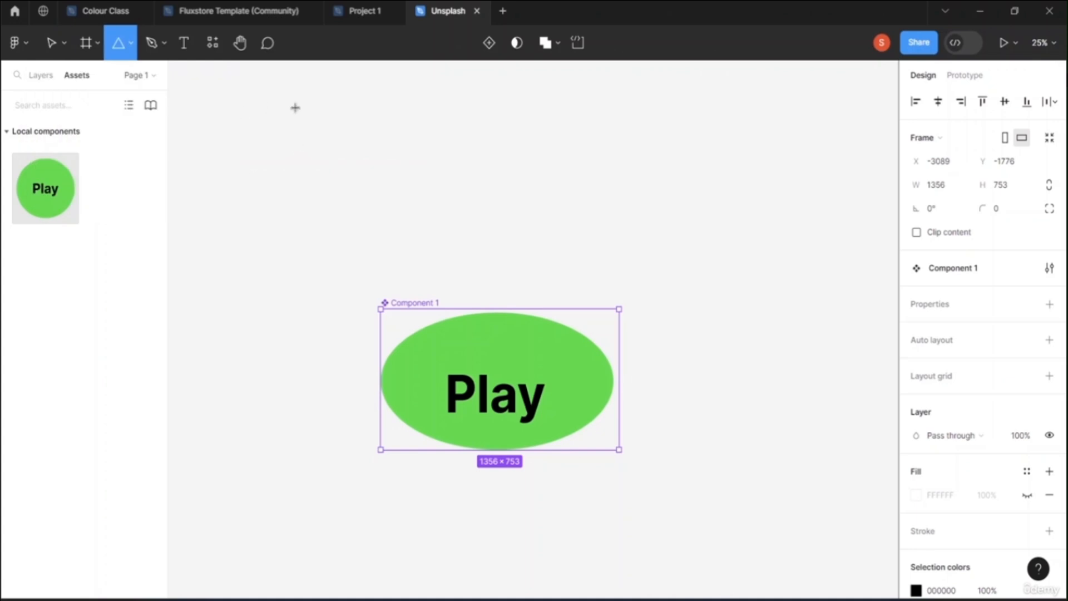
mouse_move(281, 107)
mouse_down()
mouse_move(408, 234)
mouse_move(426, 274)
mouse_move(450, 279)
mouse_up()
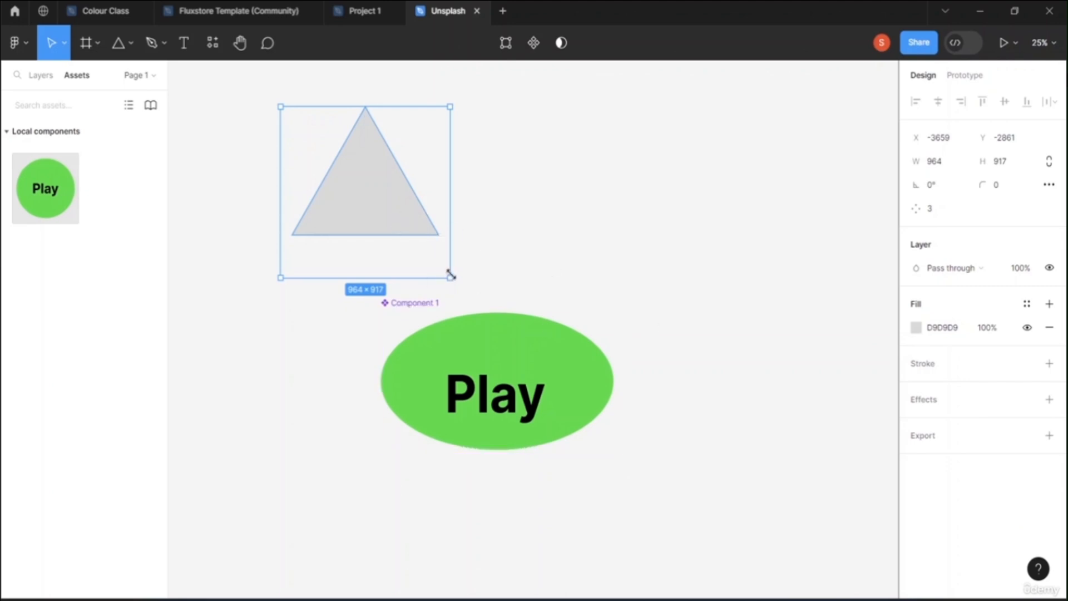
mouse_move(451, 274)
mouse_down()
mouse_move(439, 248)
mouse_move(410, 274)
mouse_move(469, 262)
mouse_move(443, 279)
mouse_up()
- Add a drop shadow to the triangle with an X offset of 72 and a Y offset of 54
click(926, 402)
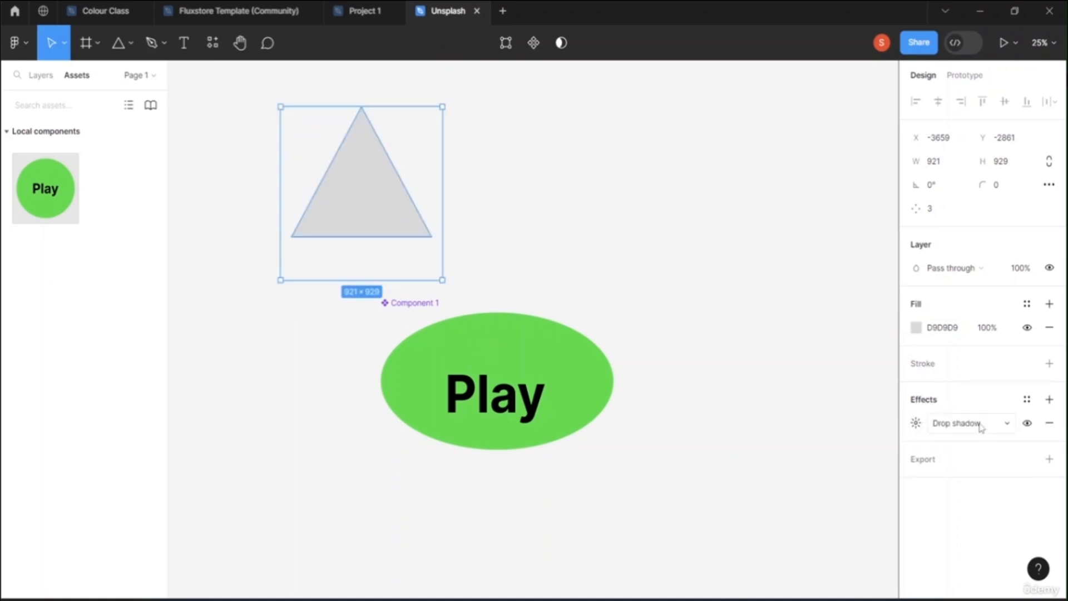
click(916, 423)
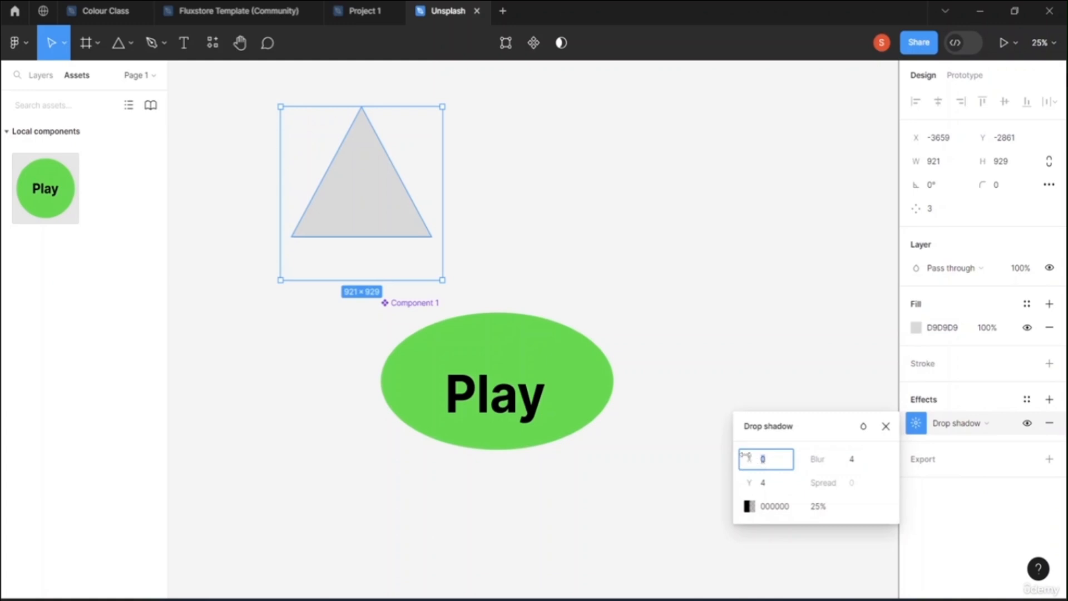
drag(750, 459, 853, 453)
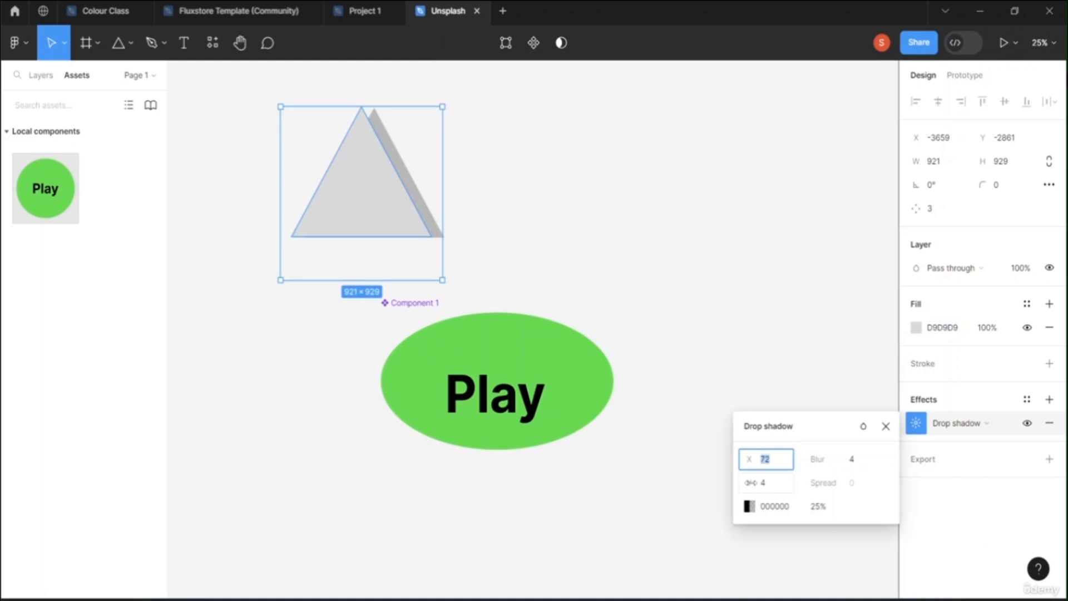
drag(751, 483, 819, 460)
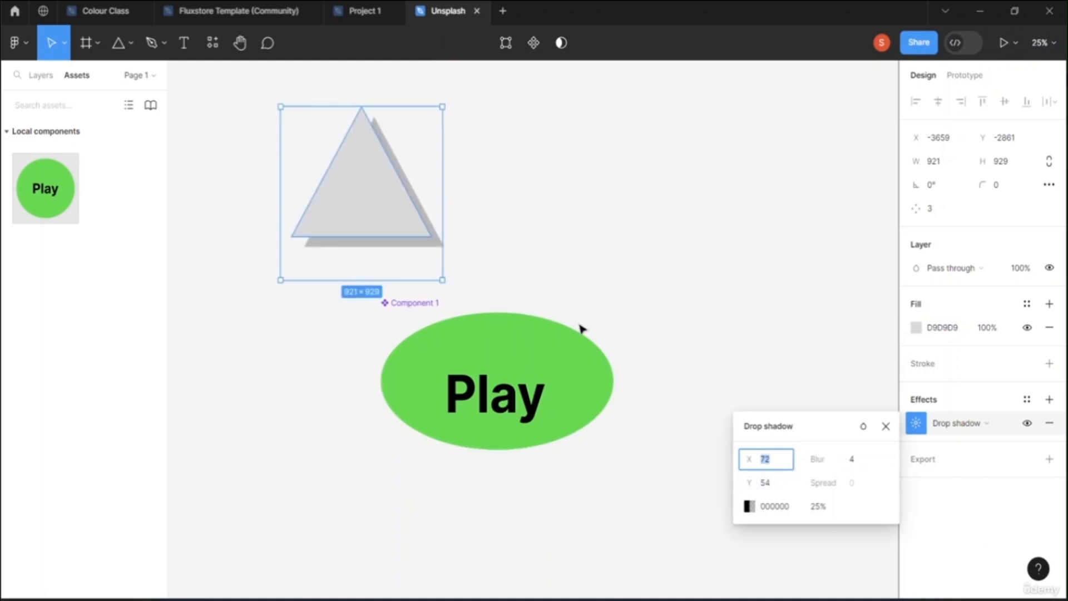
- Set the triangle's drop shadow to the dark red-brown colour 340F0F at 41% opacity
click(749, 506)
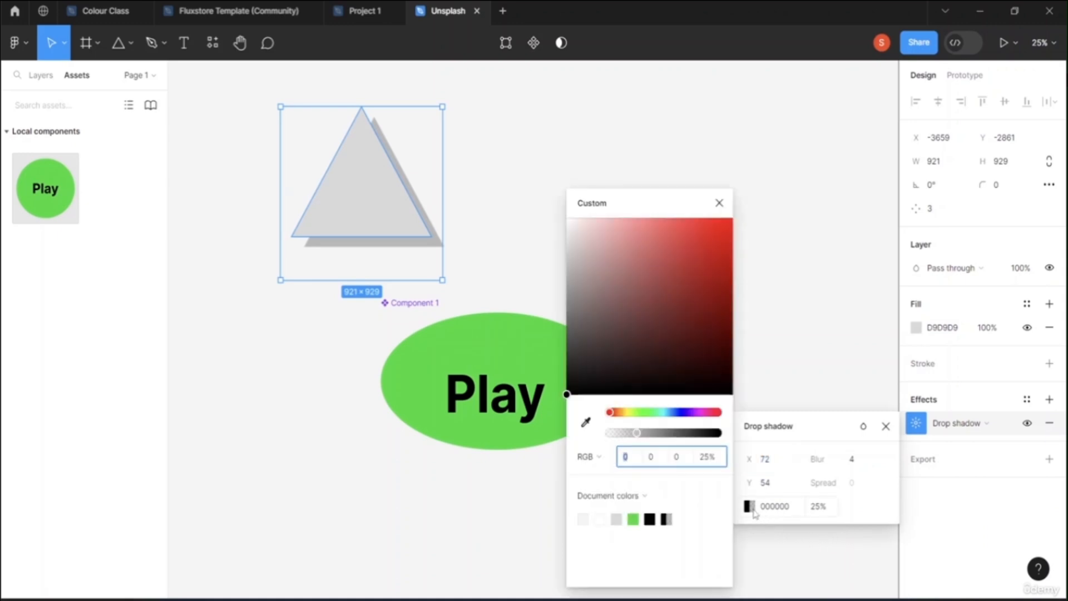
drag(678, 359, 655, 289)
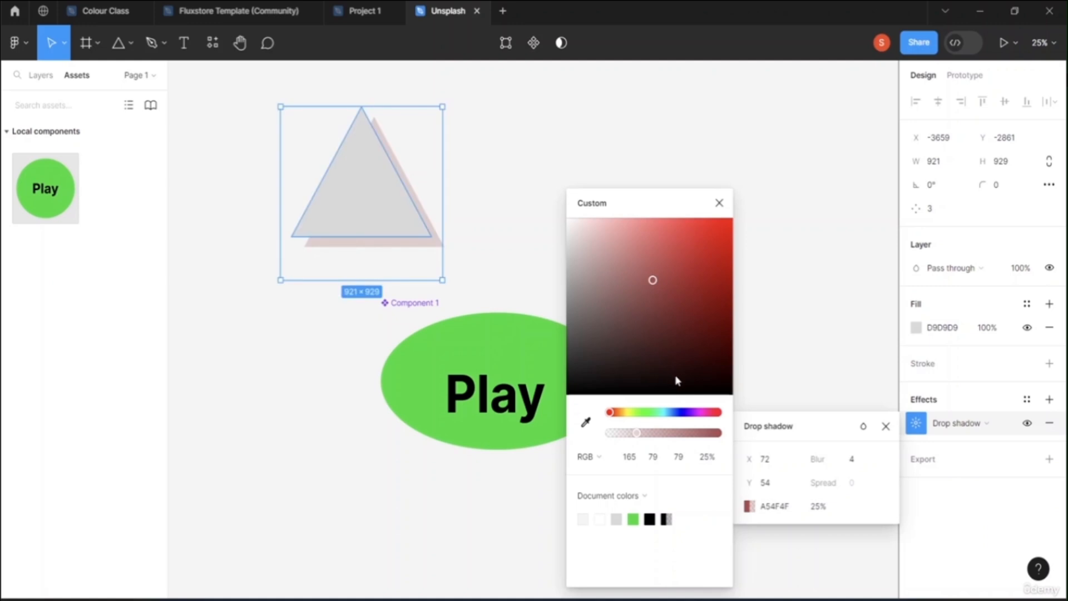
click(685, 358)
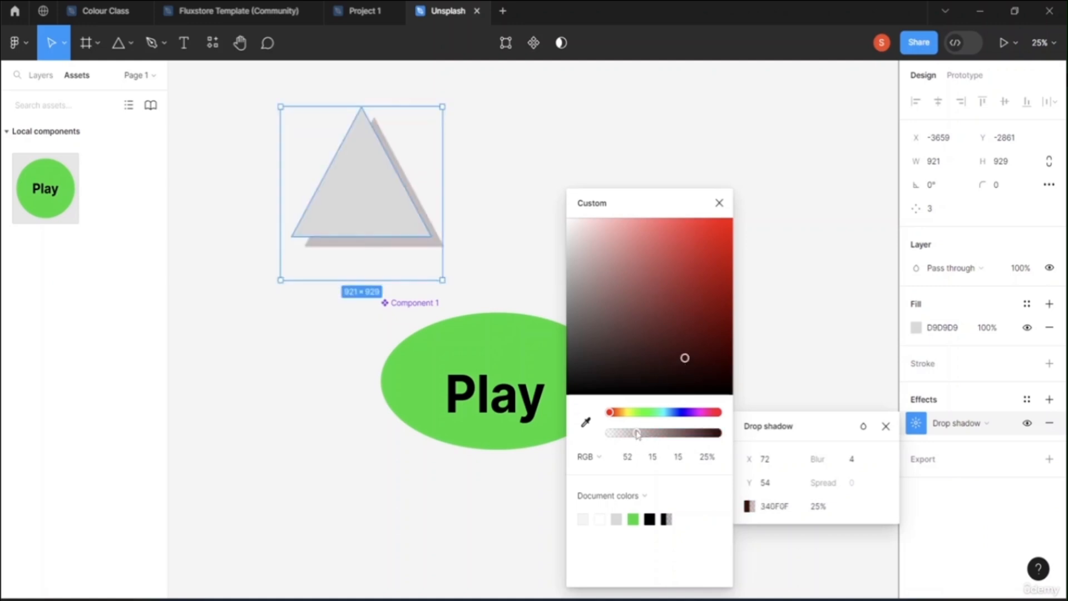
mouse_move(638, 435)
mouse_down()
mouse_move(675, 439)
mouse_move(644, 443)
mouse_move(657, 440)
mouse_up()
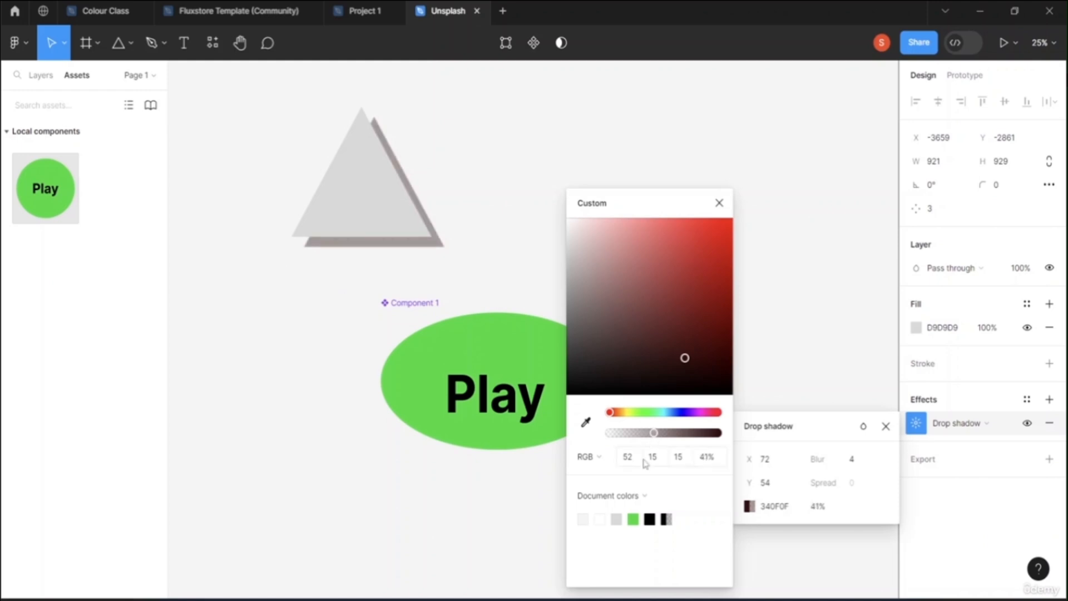
- Check the colour source options, try the CSS colour format, switch the format to Hex and close the shadow settings
click(628, 496)
click(628, 496)
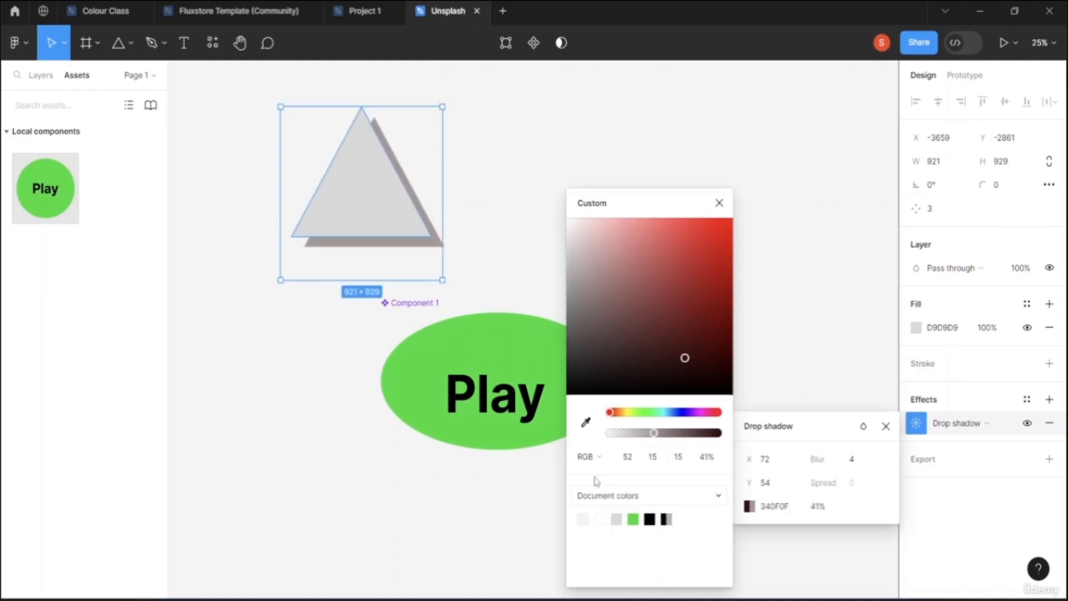
click(591, 456)
click(601, 474)
click(603, 456)
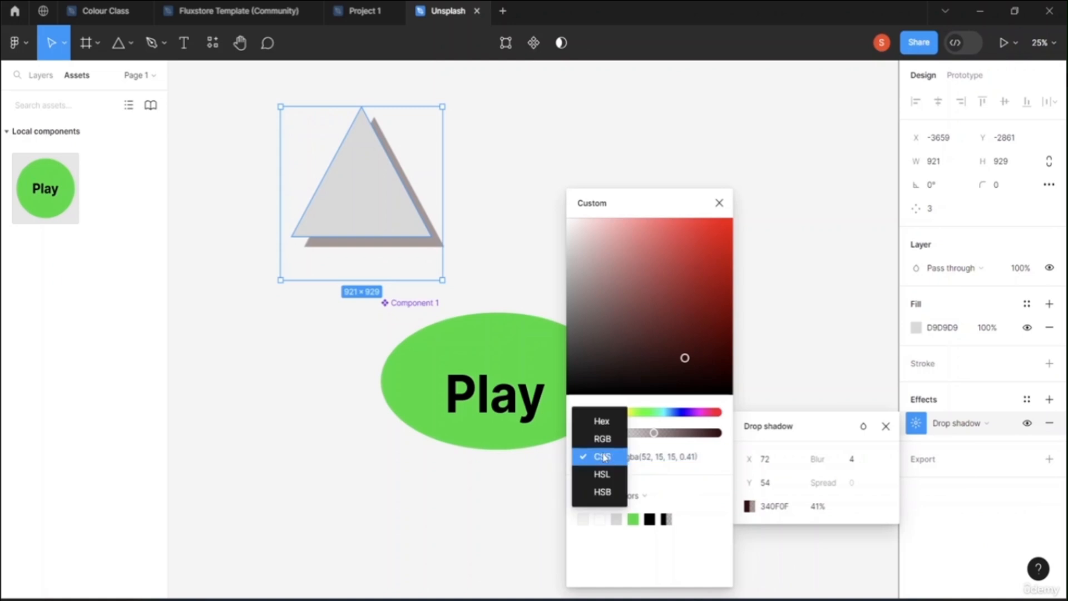
click(596, 421)
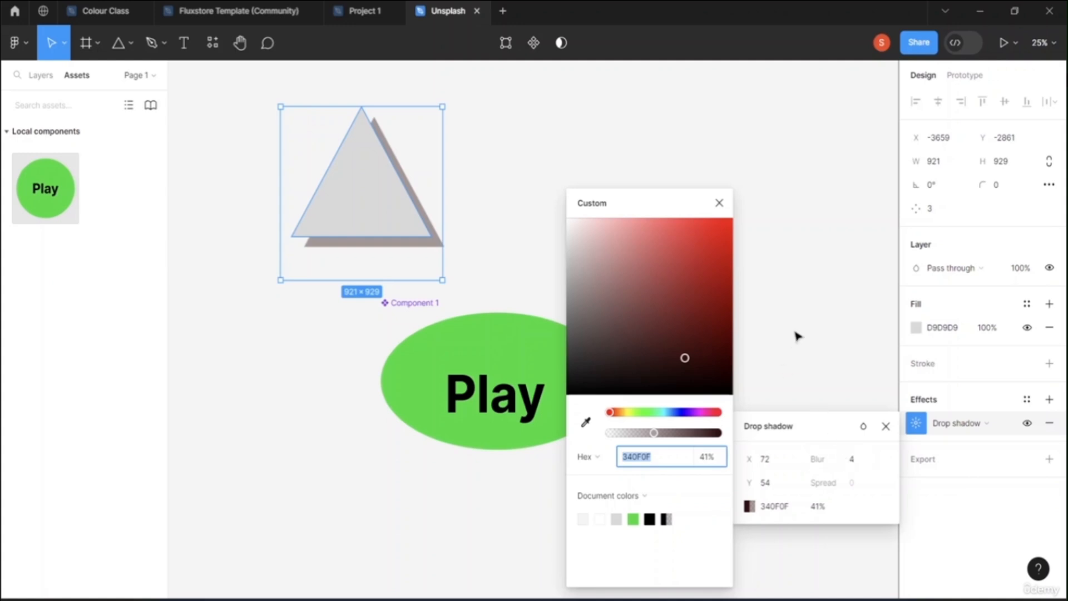
click(773, 376)
- Change the triangle's effect to an inner shadow with X 92, Y 60, blur 8 and colour 723232
click(364, 233)
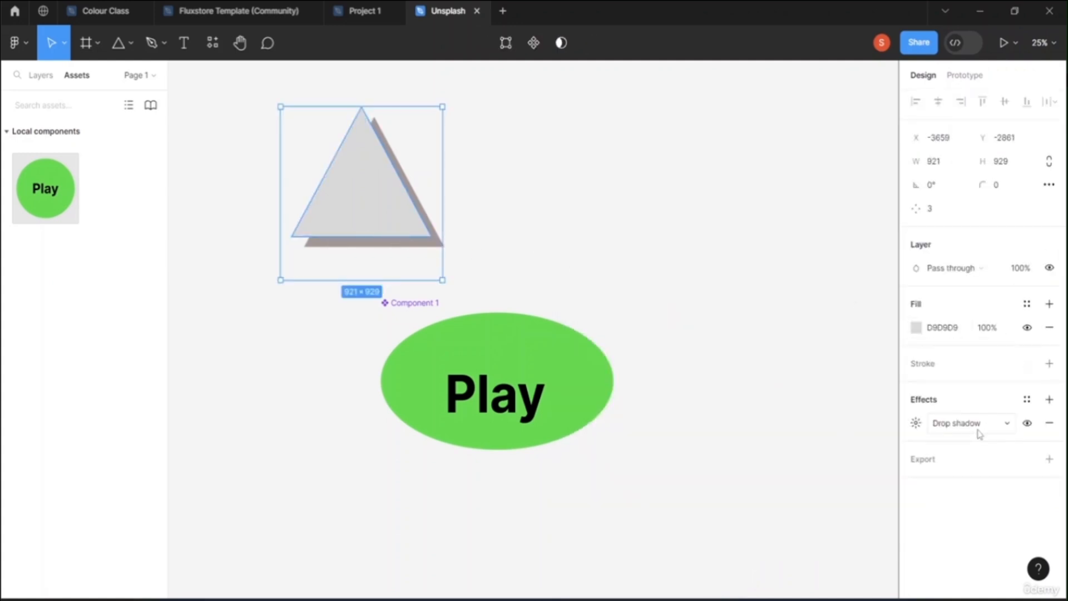
click(1006, 426)
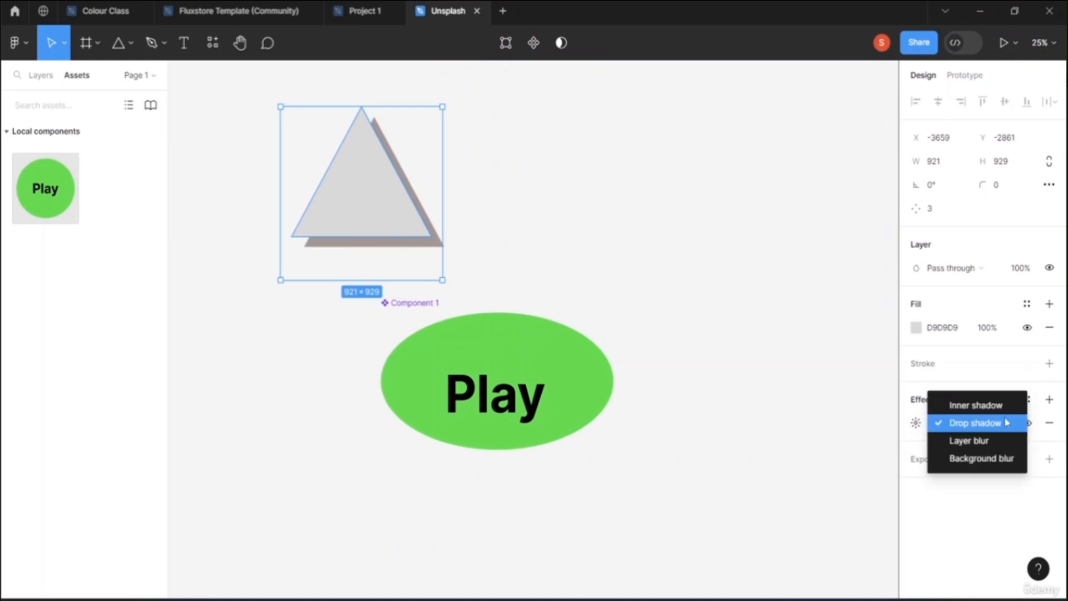
click(974, 406)
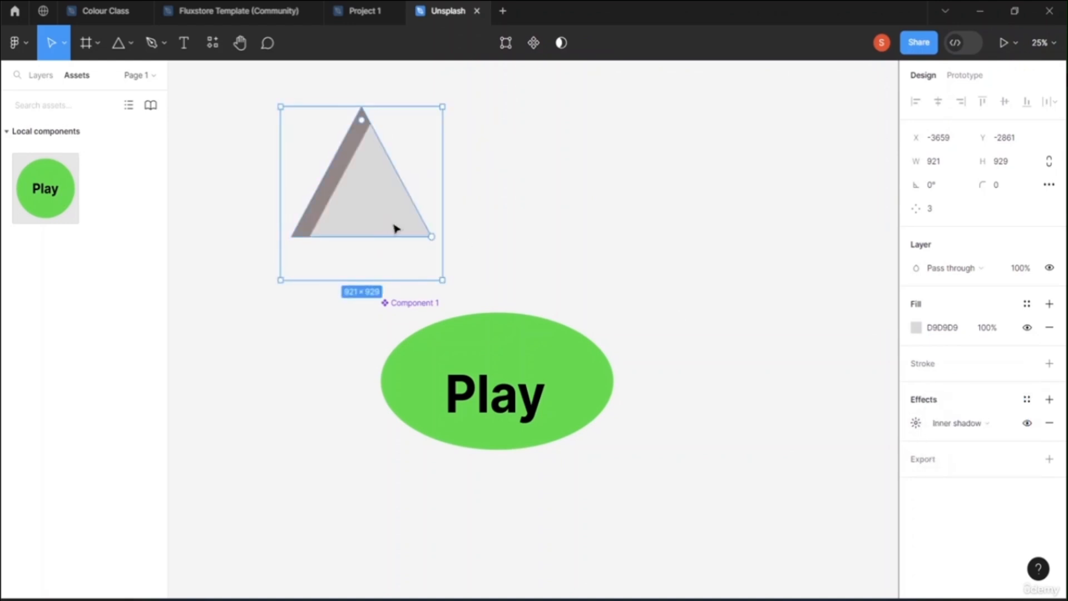
click(916, 423)
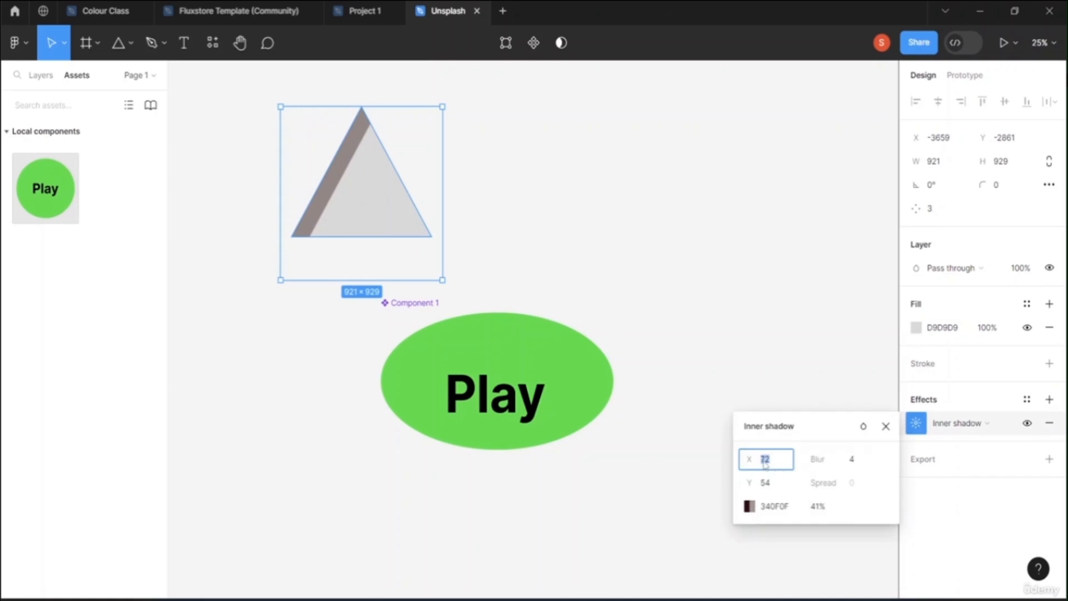
drag(749, 459, 759, 484)
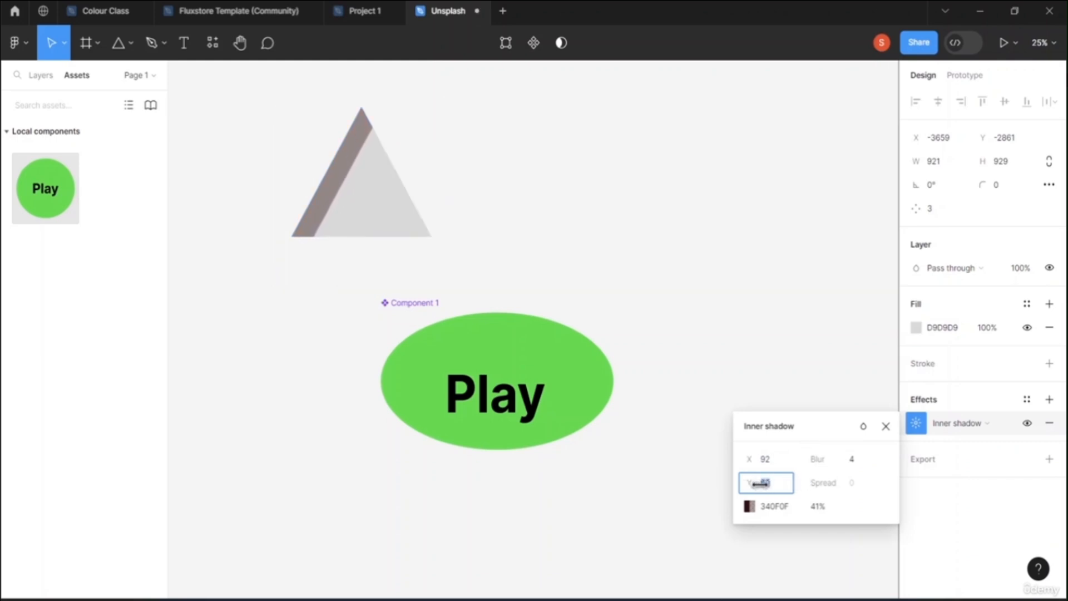
drag(820, 460, 873, 463)
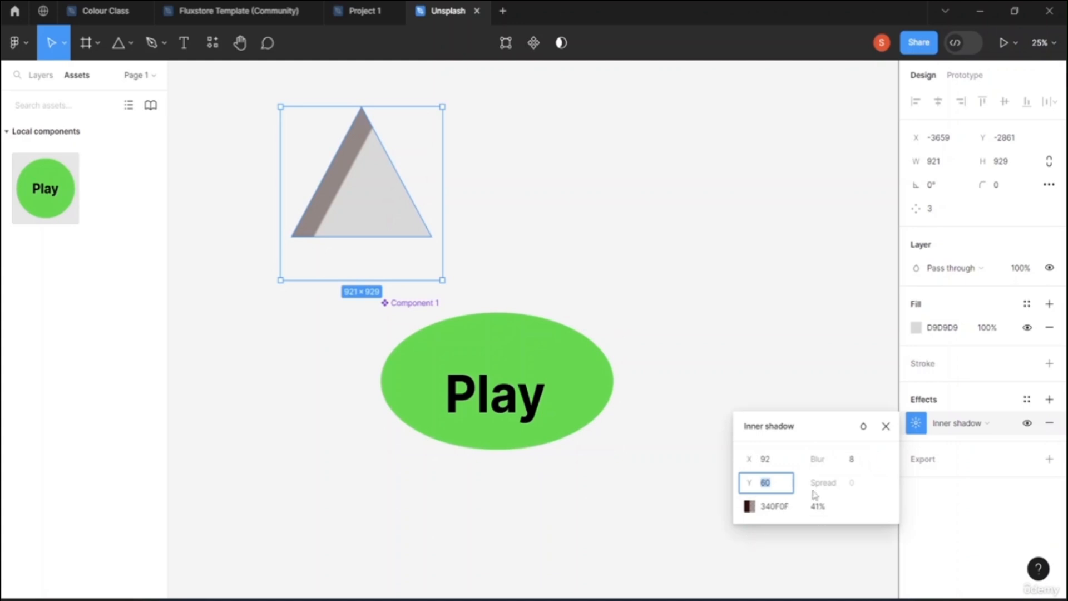
click(750, 506)
mouse_move(642, 312)
mouse_down()
mouse_move(694, 267)
mouse_move(720, 336)
mouse_move(682, 364)
mouse_move(661, 320)
mouse_up()
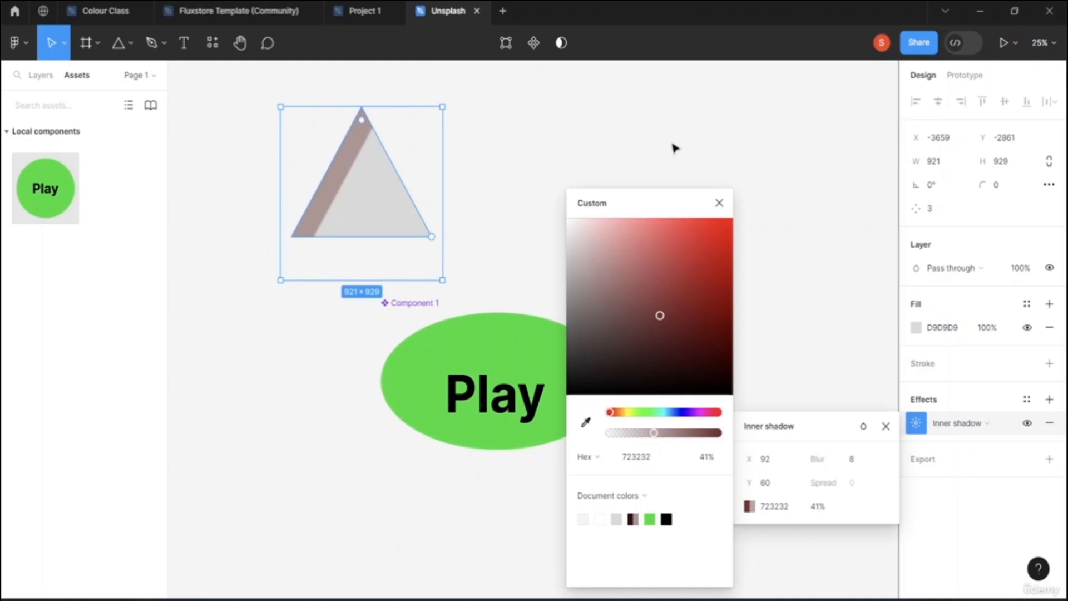
- Change the triangle's effect to a layer blur, adjust its blur amount and deselect the shape
click(1006, 424)
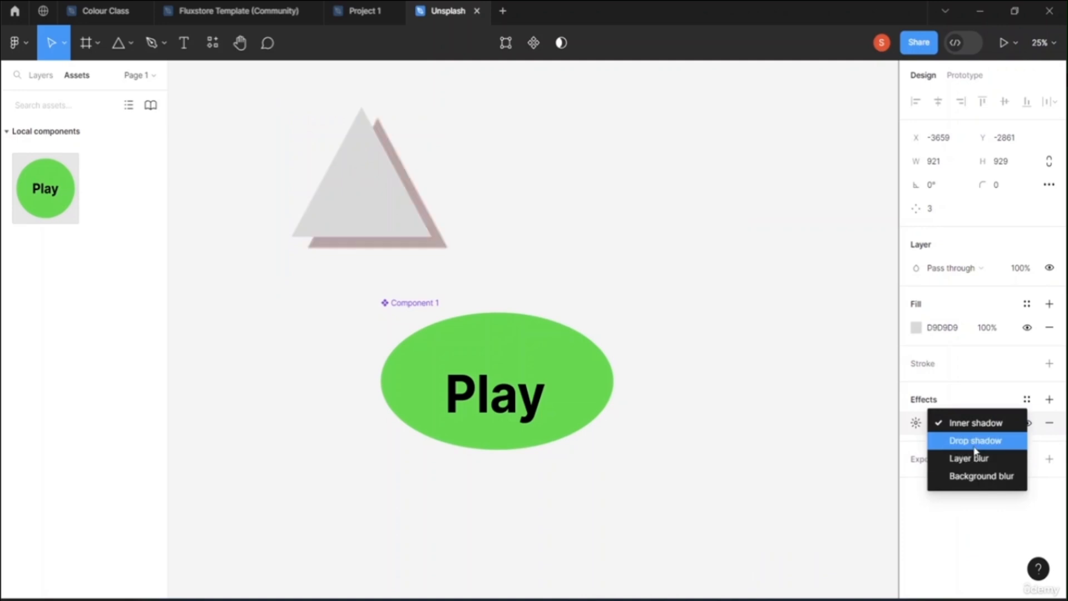
click(970, 457)
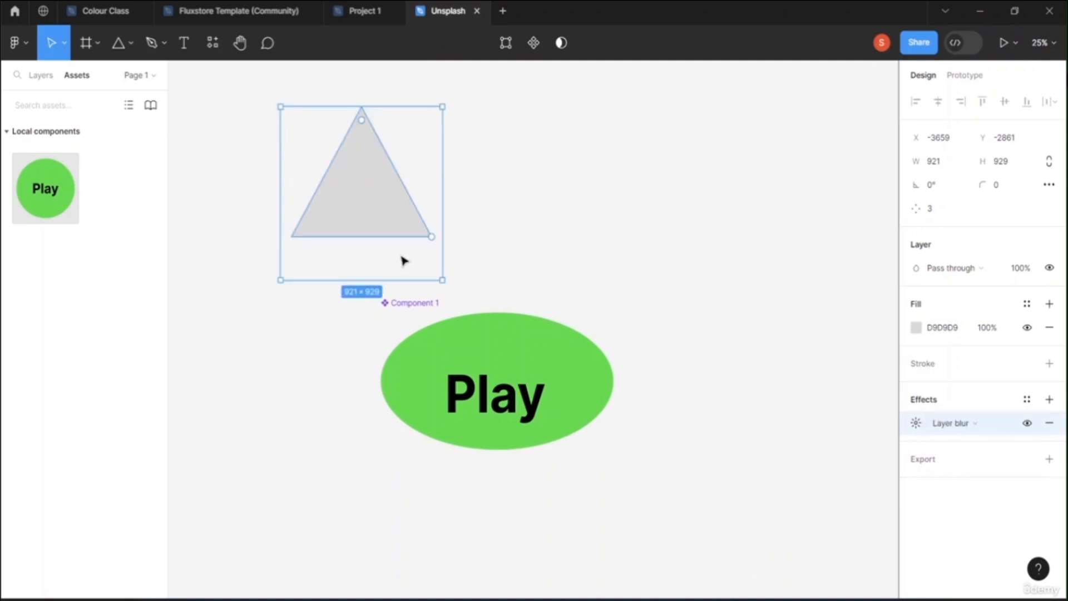
click(915, 423)
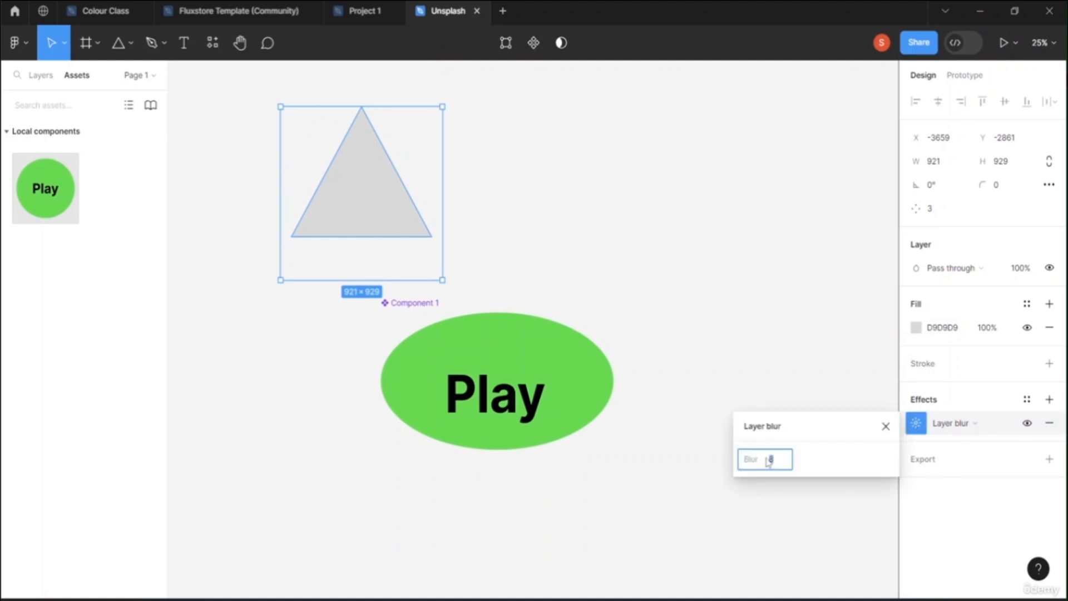
mouse_move(756, 458)
mouse_down()
mouse_move(631, 450)
mouse_move(818, 454)
mouse_move(1047, 498)
mouse_move(958, 507)
mouse_move(750, 445)
mouse_up()
click(735, 286)
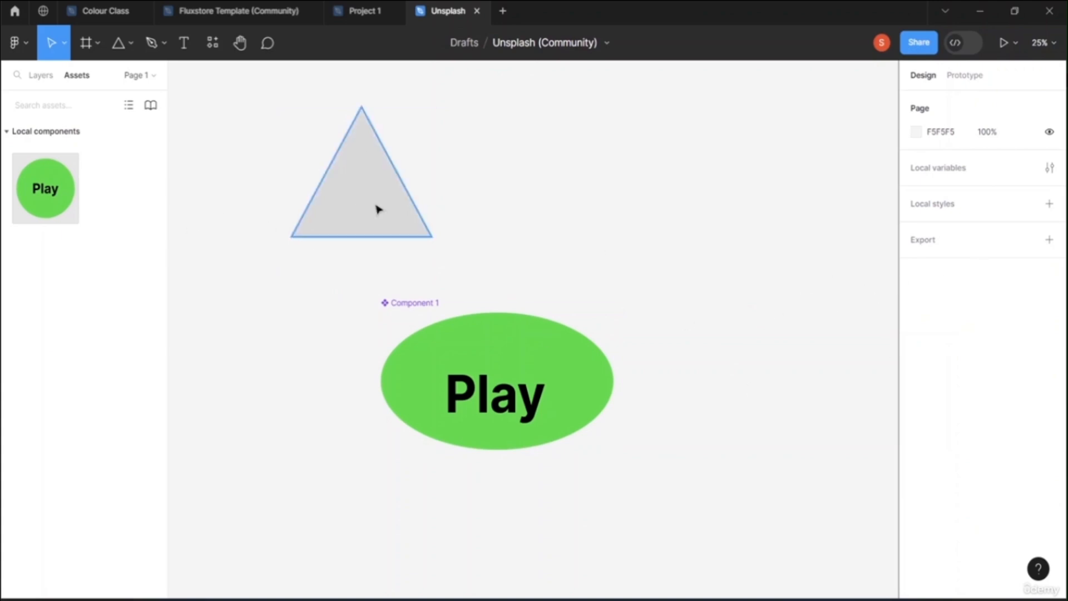
- Change the triangle's effect to a background blur, adjust its blur amount and deselect the shape
click(341, 210)
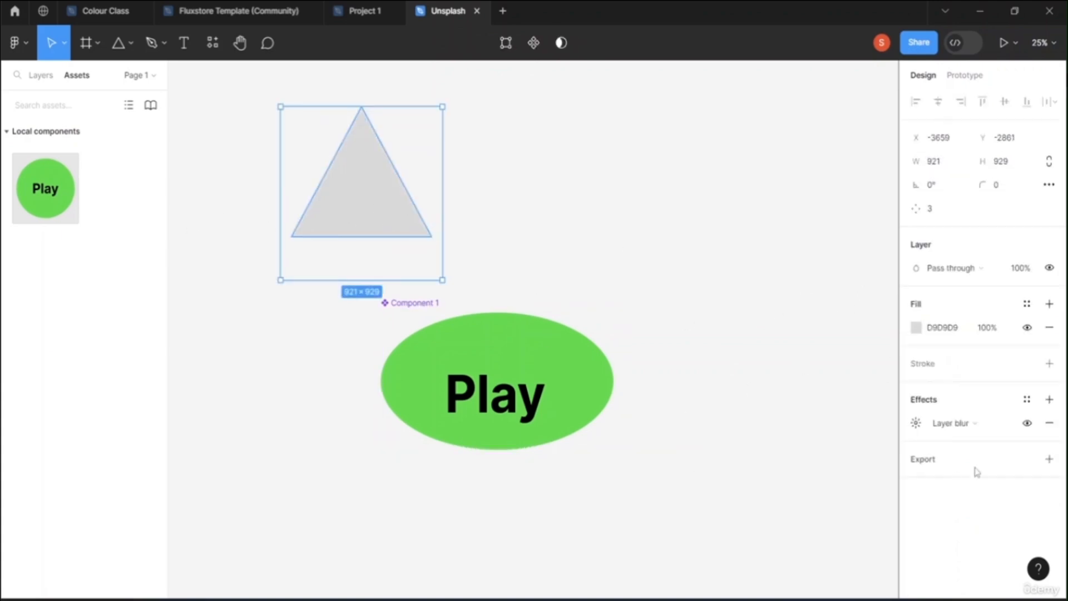
click(962, 424)
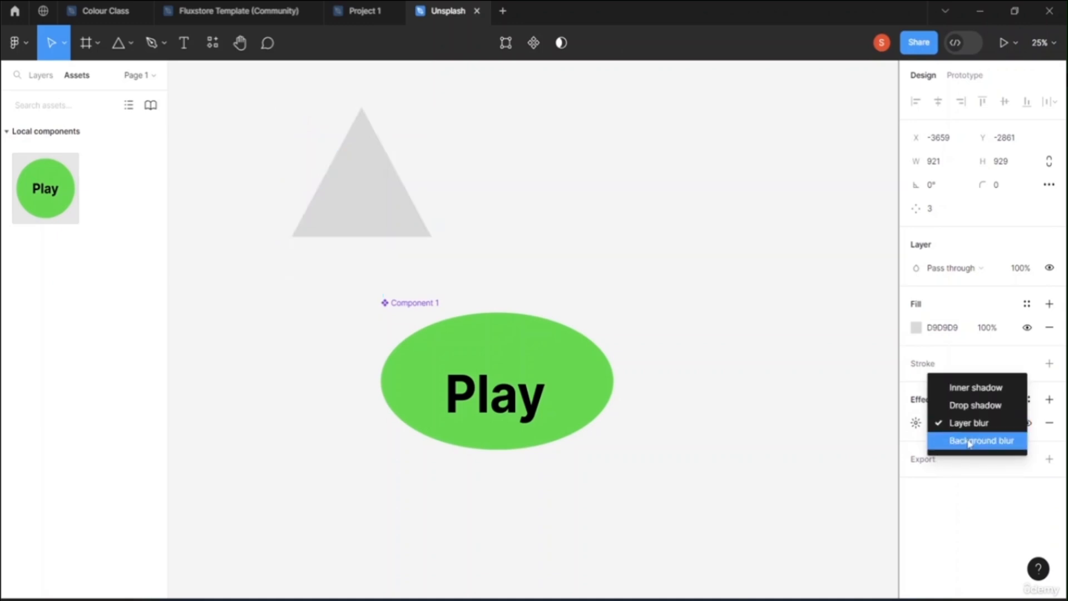
click(968, 441)
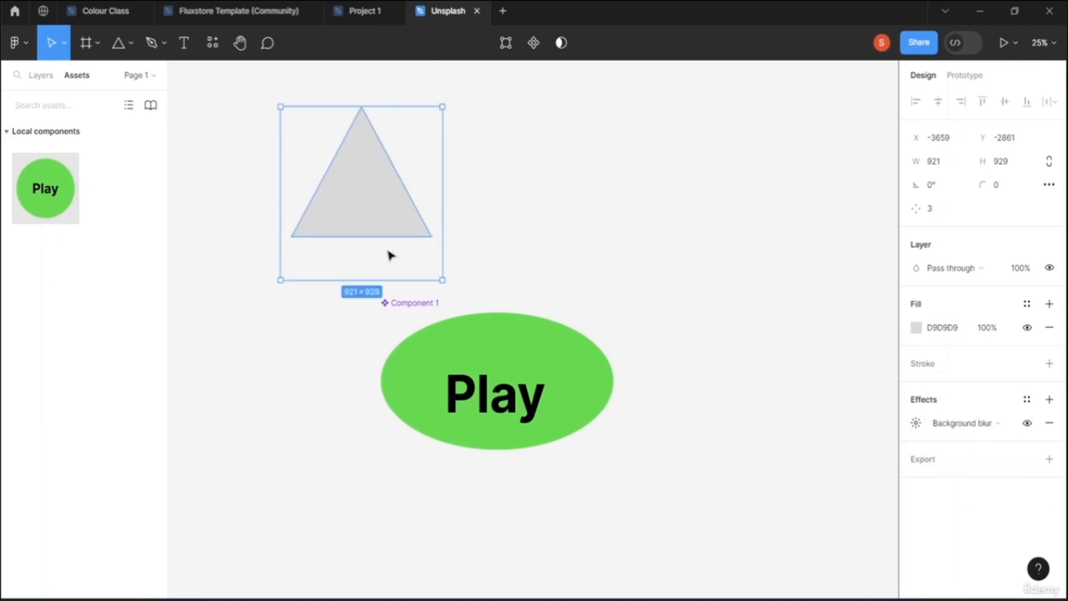
click(915, 424)
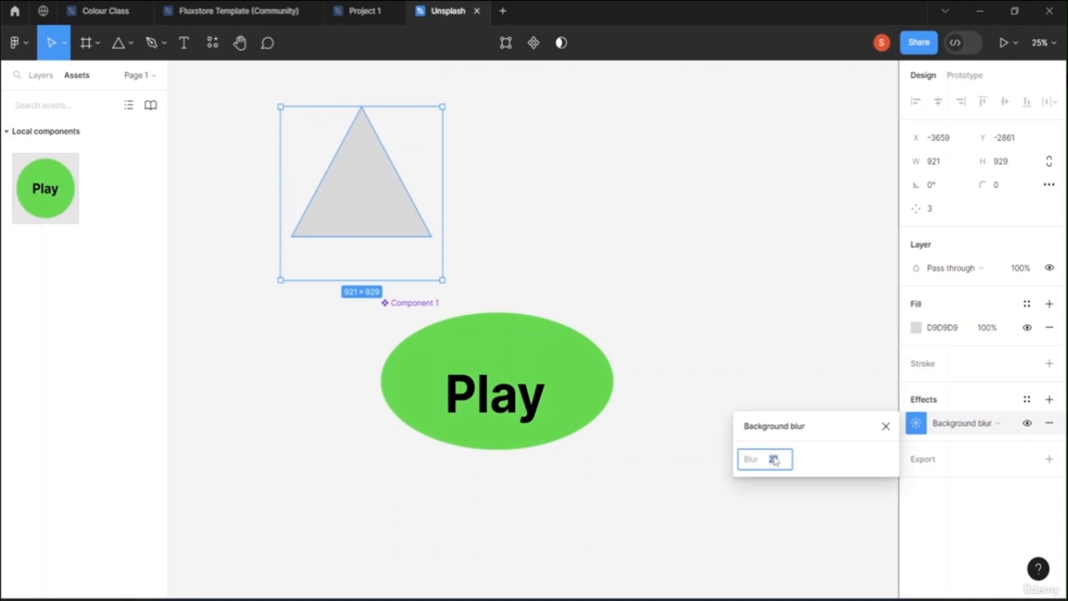
drag(749, 459, 850, 471)
click(560, 141)
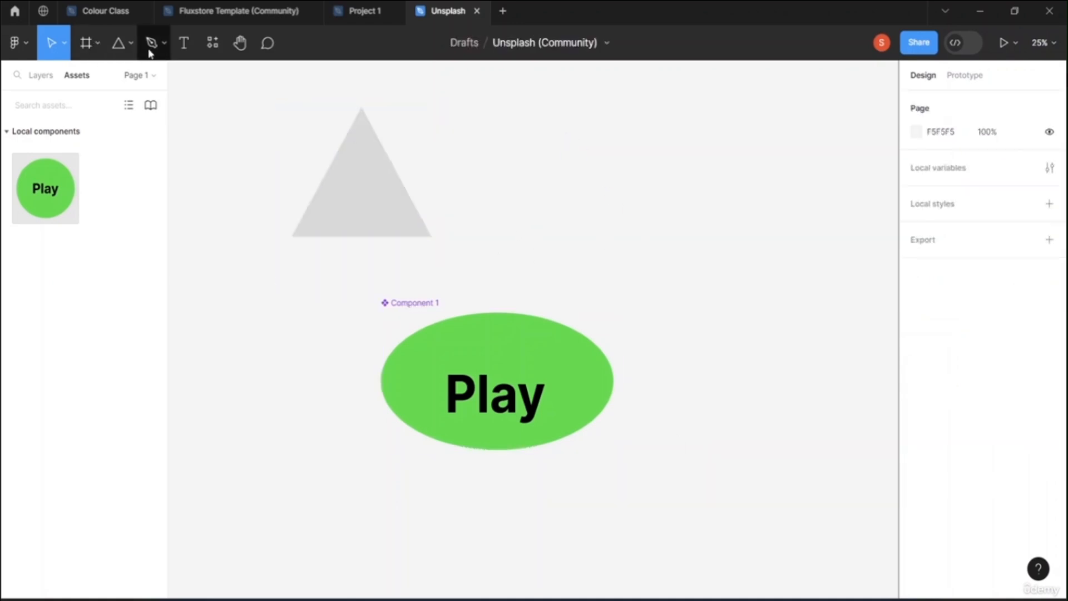
- Place the photo of the woman in red by the water from Downloads beside the triangle, about 542 × 907
click(132, 43)
click(131, 195)
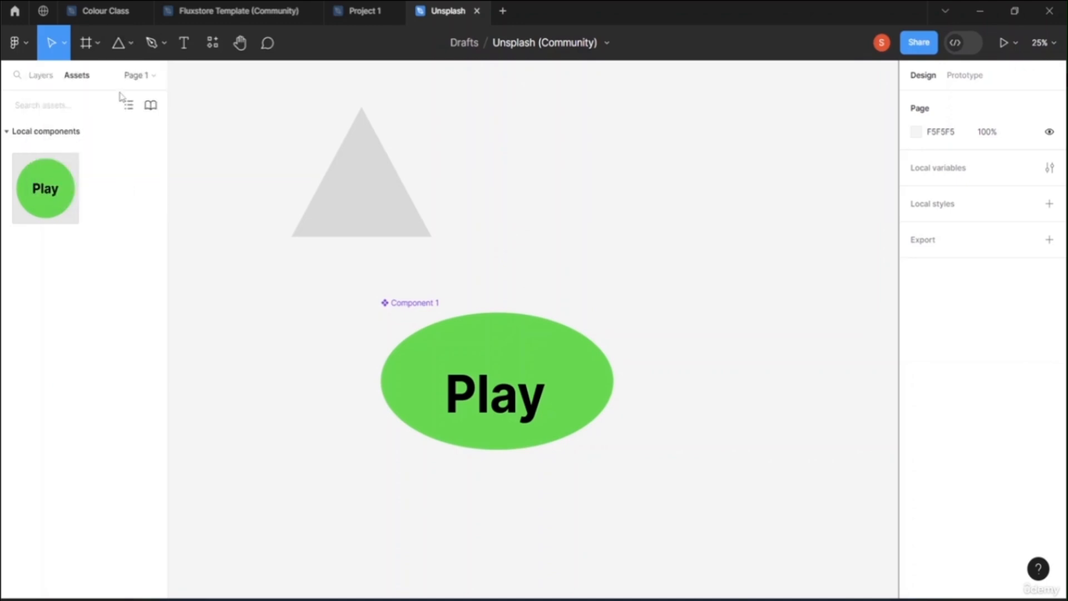
click(131, 45)
click(137, 185)
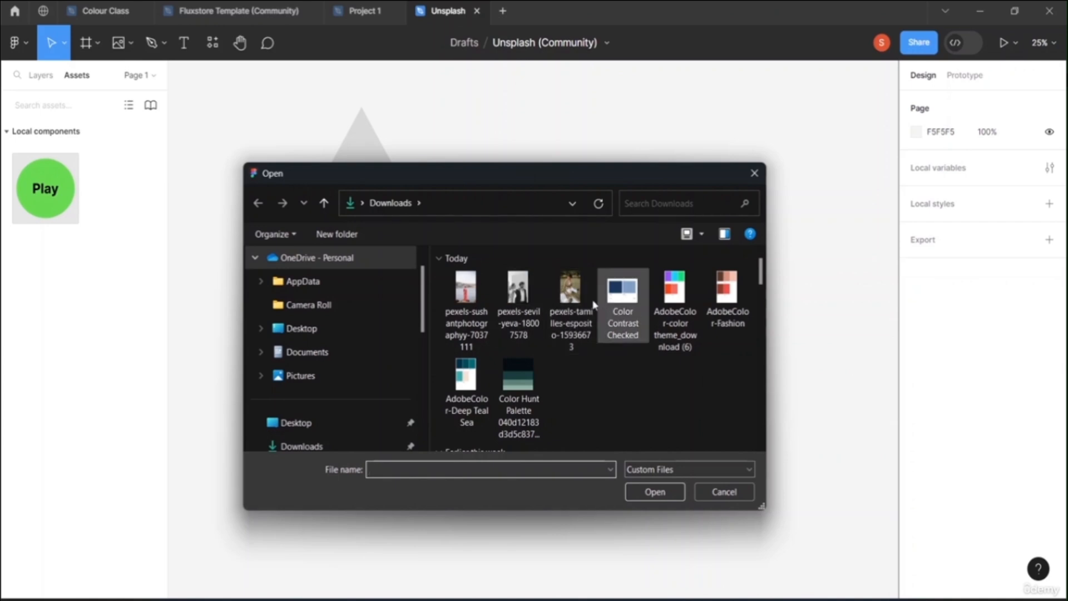
click(469, 286)
click(657, 491)
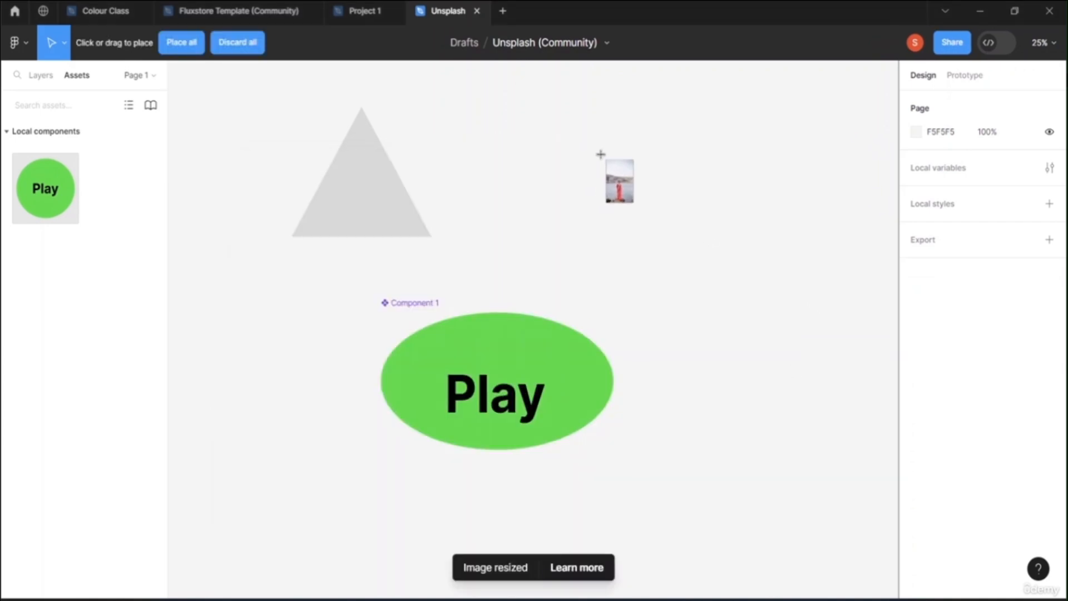
drag(590, 140, 639, 248)
drag(661, 260, 685, 308)
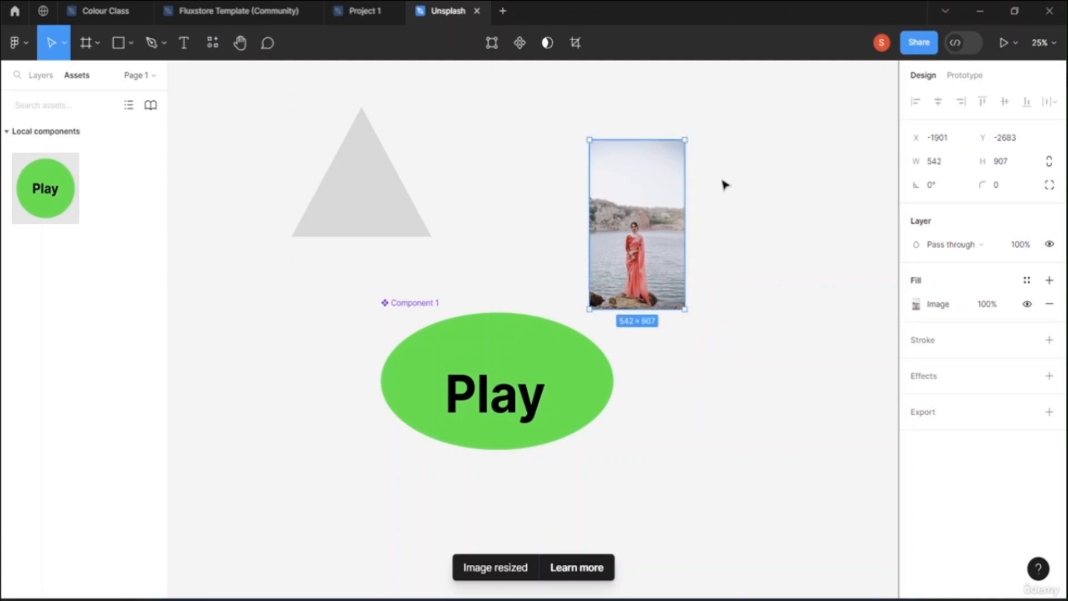
- Draw a rectangle about 738 × 1035 that covers the photo of the woman in red and deselect it
click(382, 177)
click(118, 43)
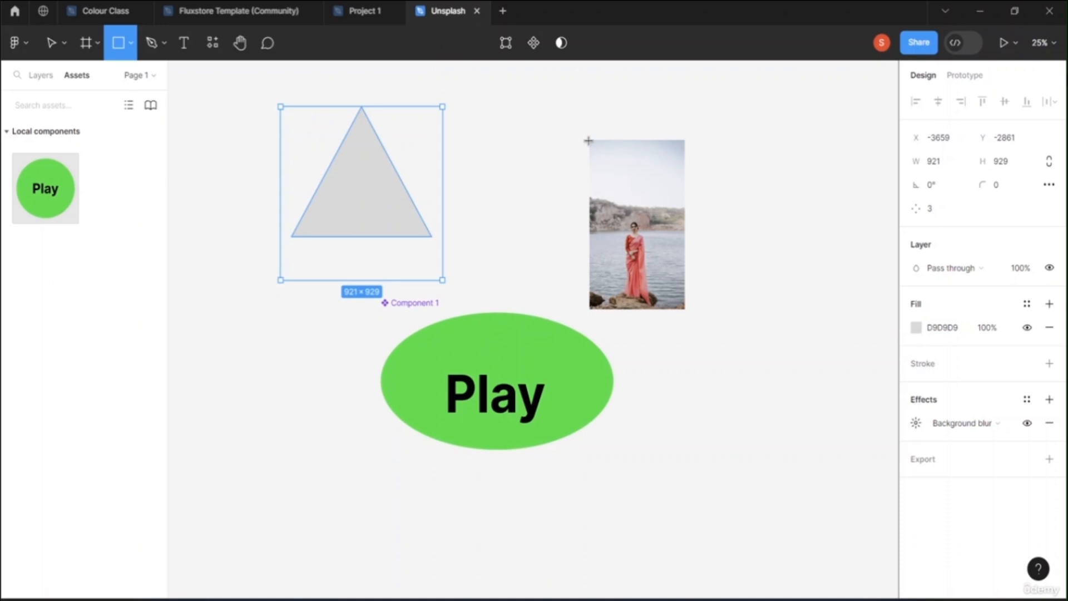
mouse_move(573, 124)
mouse_down()
mouse_move(620, 223)
mouse_move(704, 316)
mouse_up()
click(739, 246)
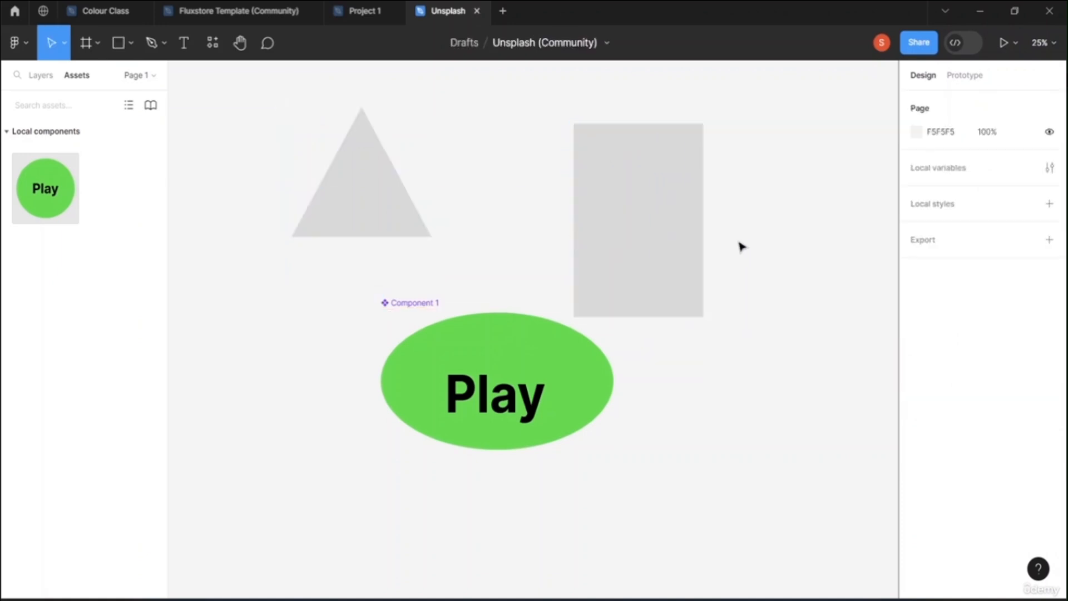
- Add an effect to the grey rectangle, trying background blur before choosing drop shadow
click(644, 253)
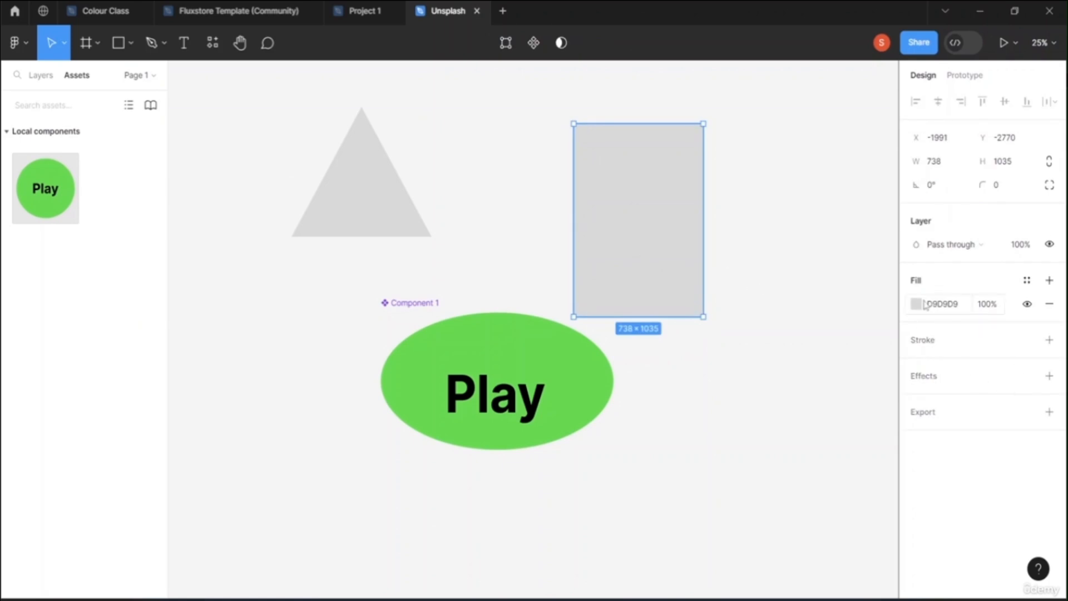
click(923, 377)
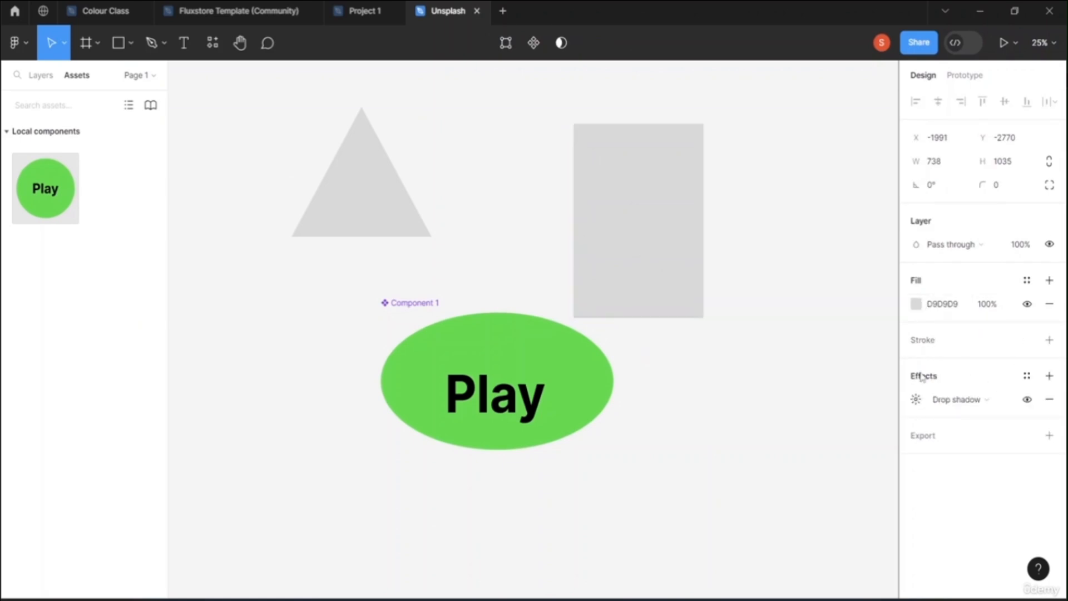
click(1005, 402)
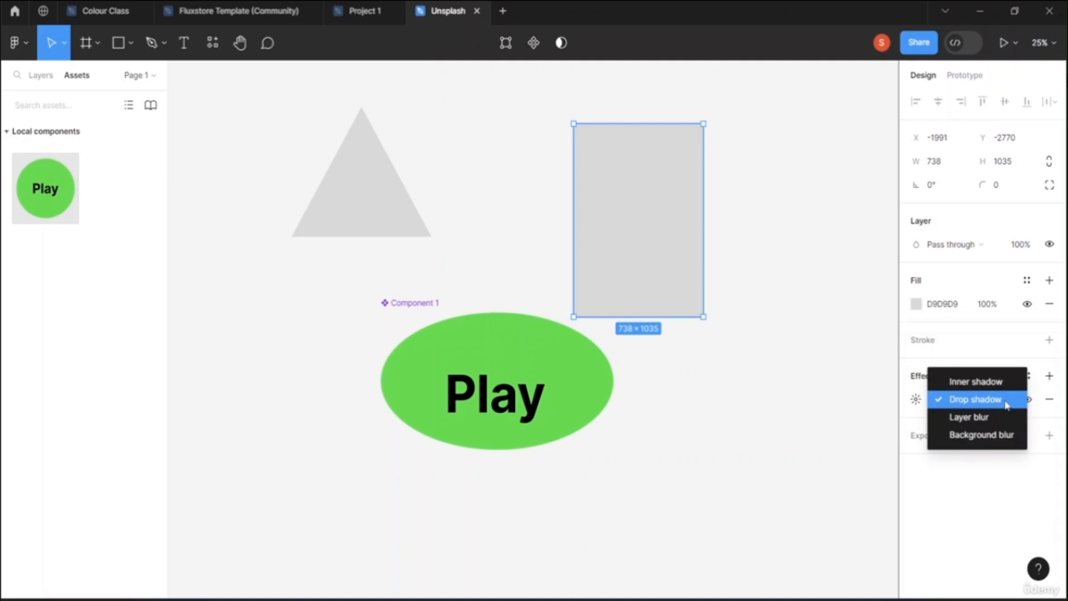
click(979, 435)
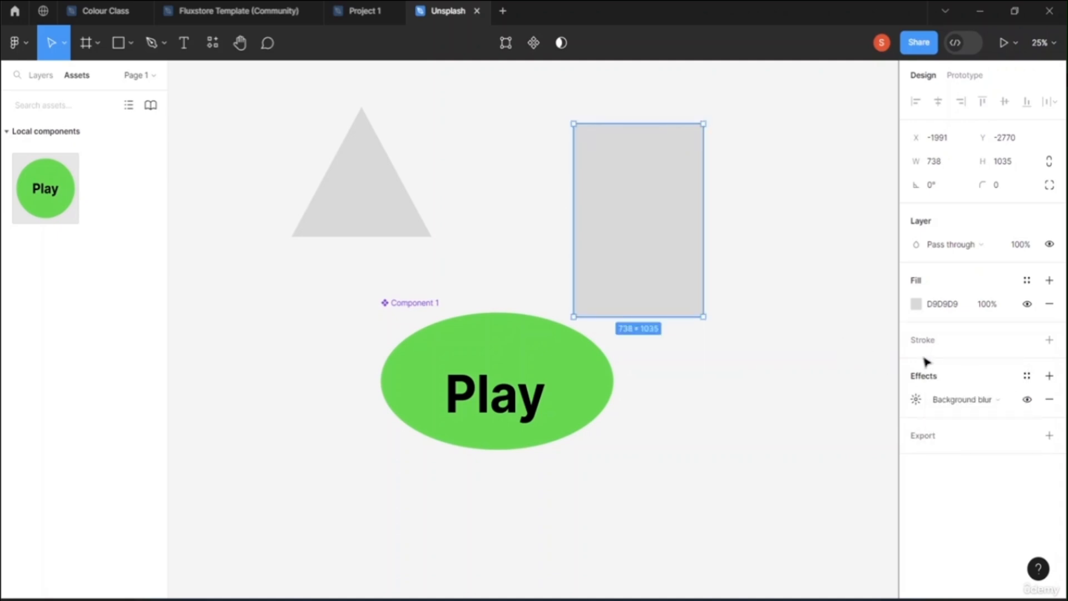
click(1007, 400)
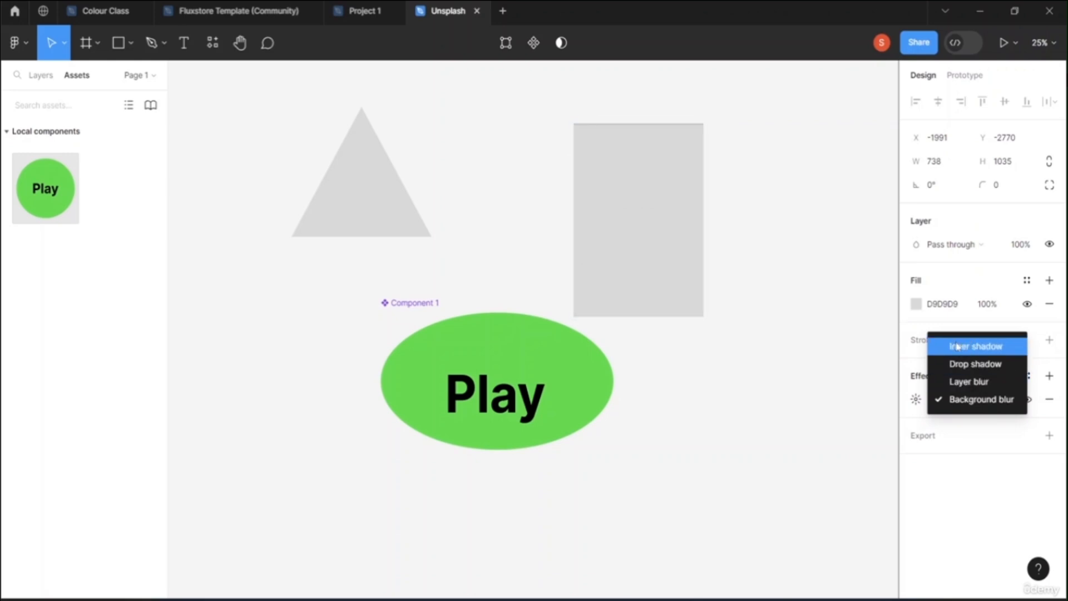
click(955, 363)
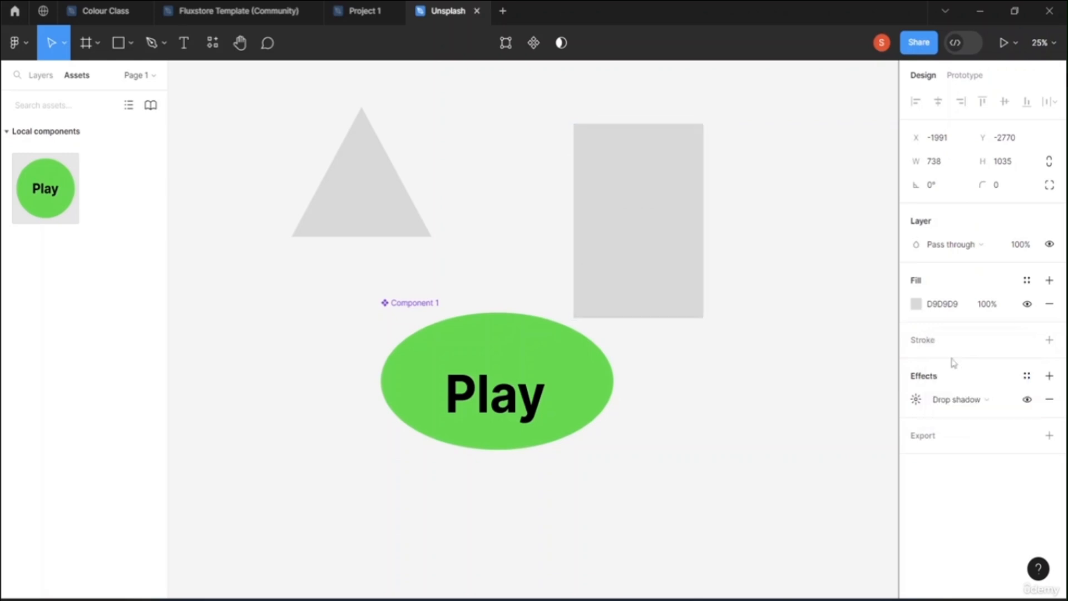
- Set the rectangle's fill opacity to 10% while keeping the colour D9D9D9
click(915, 305)
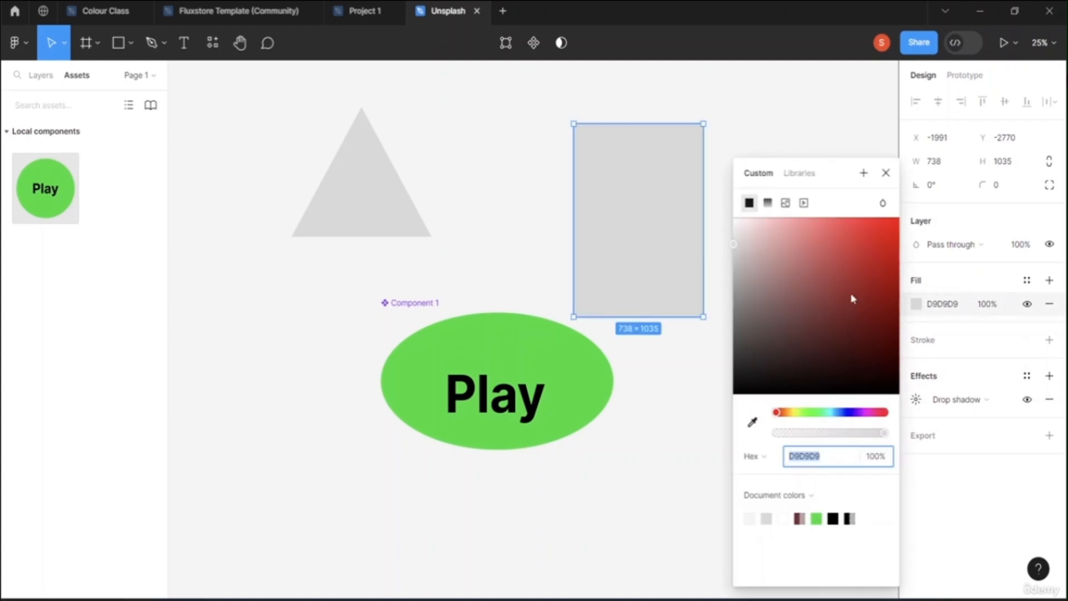
click(988, 304)
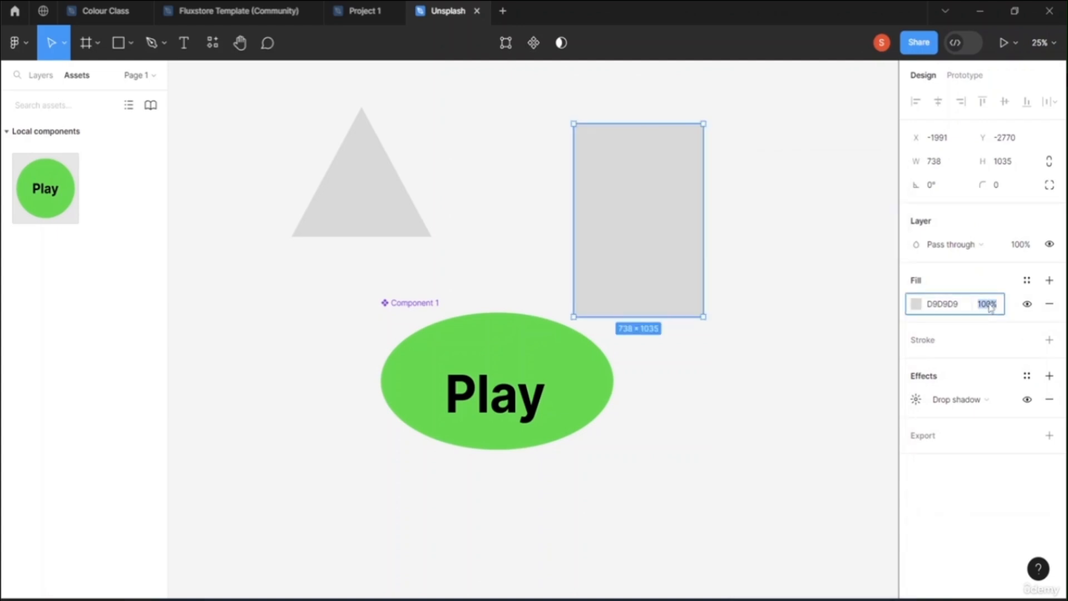
text(10)
key(Return)
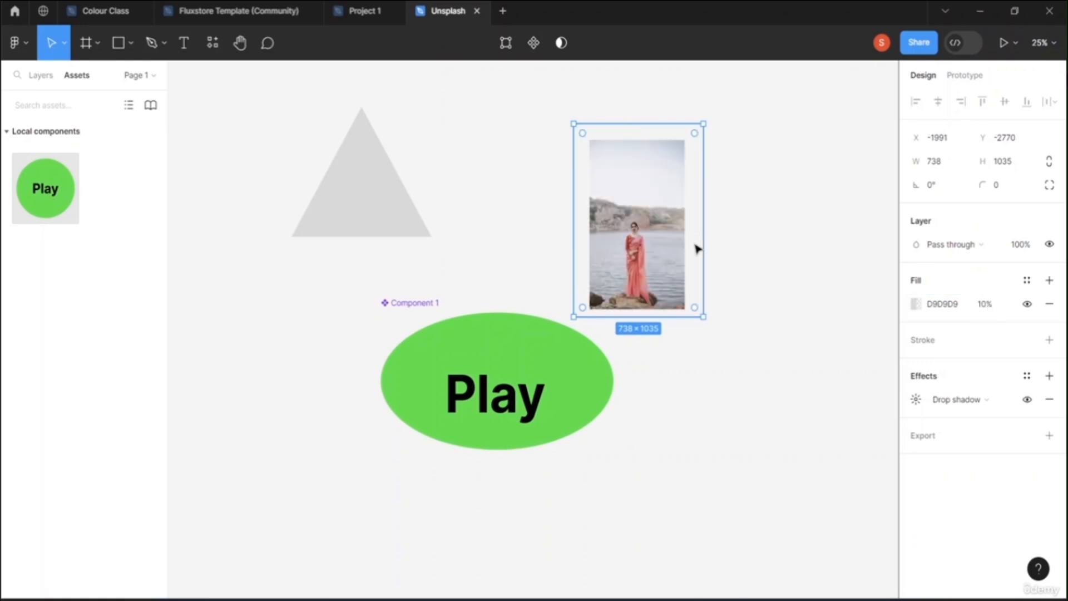
- Move the Play component lower and place the translucent rectangle as an even border around the photo, at X -1999, Y -2747
drag(698, 249, 697, 258)
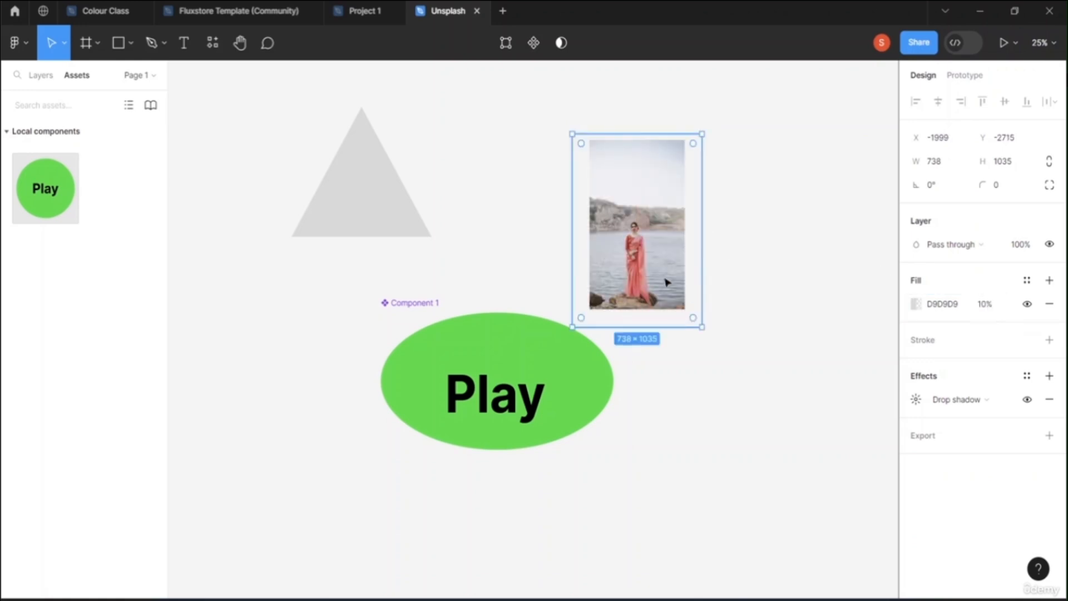
drag(556, 400, 544, 444)
click(690, 209)
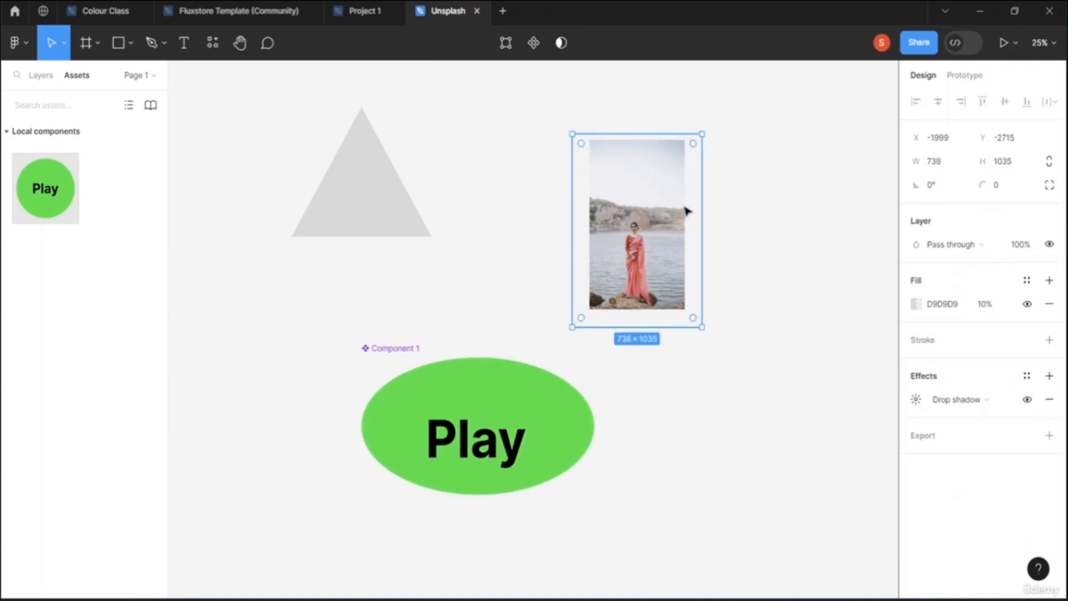
drag(693, 212, 696, 205)
click(801, 192)
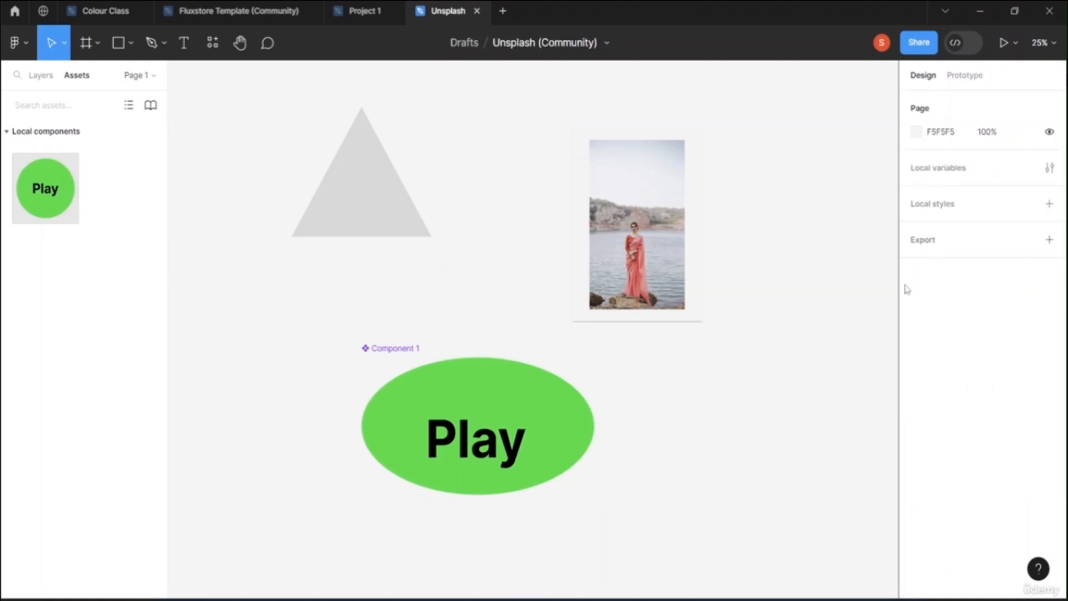
- Change the rectangle's fill to turquoise 31E5CF at 9% opacity, then deselect it
click(703, 297)
click(916, 304)
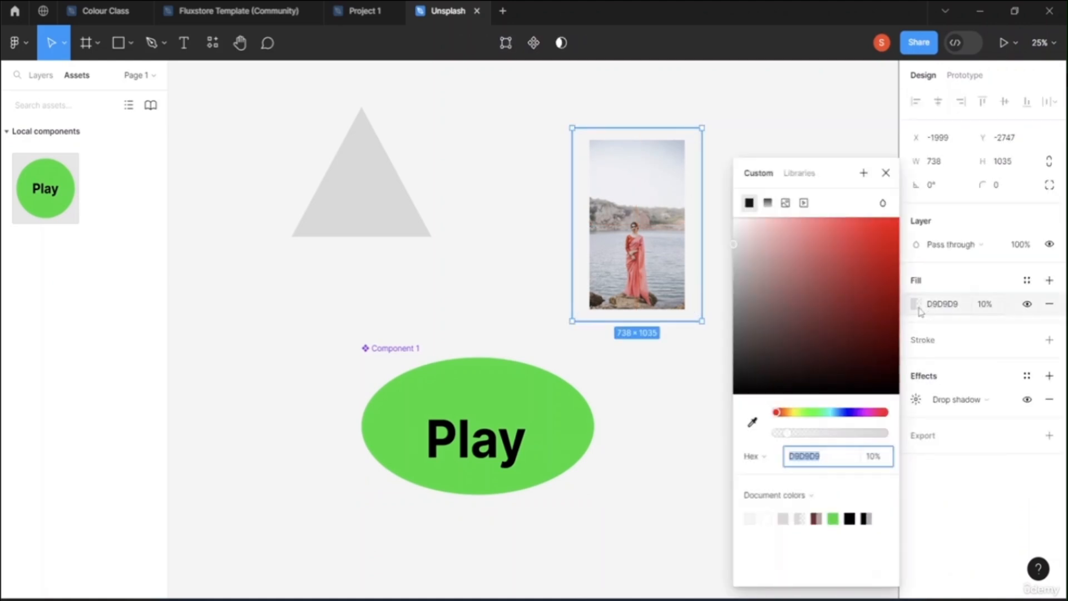
drag(735, 252, 757, 232)
mouse_move(793, 435)
mouse_down()
mouse_move(840, 434)
mouse_move(770, 436)
mouse_move(779, 436)
mouse_up()
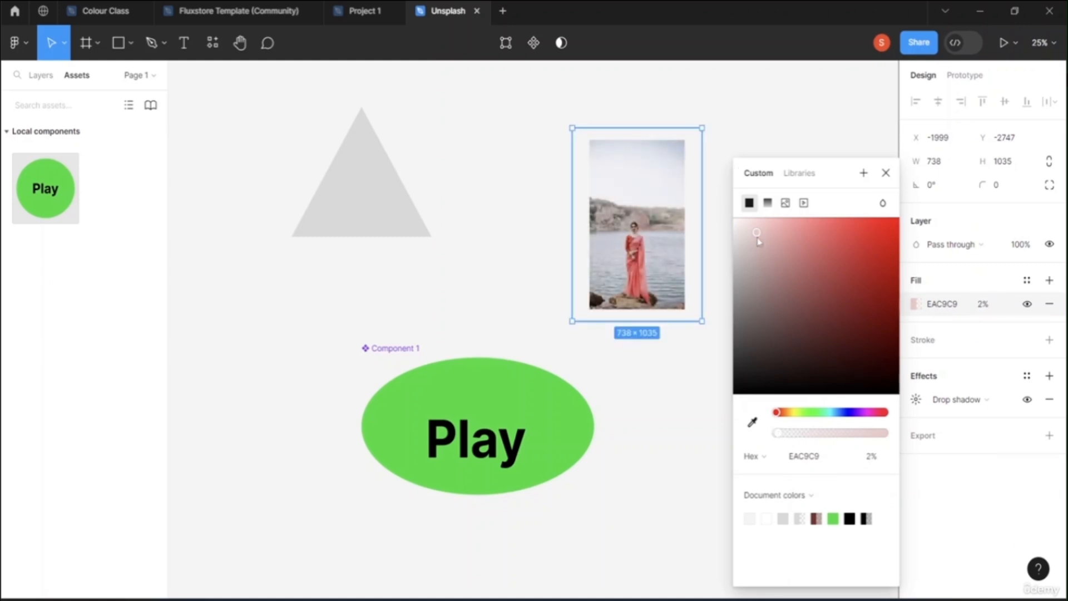
drag(755, 230, 863, 274)
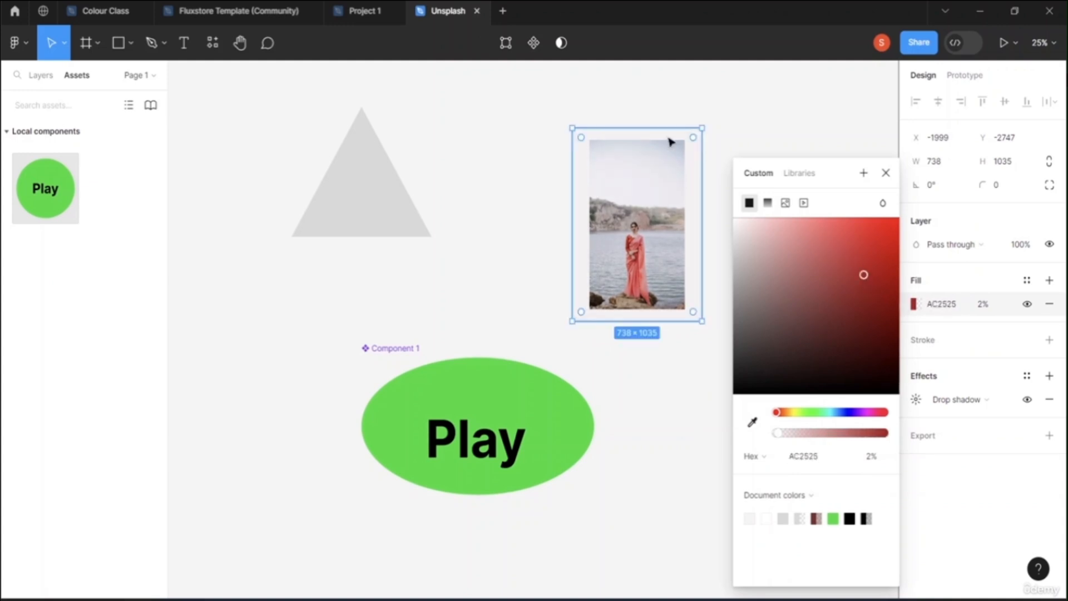
drag(831, 412, 834, 414)
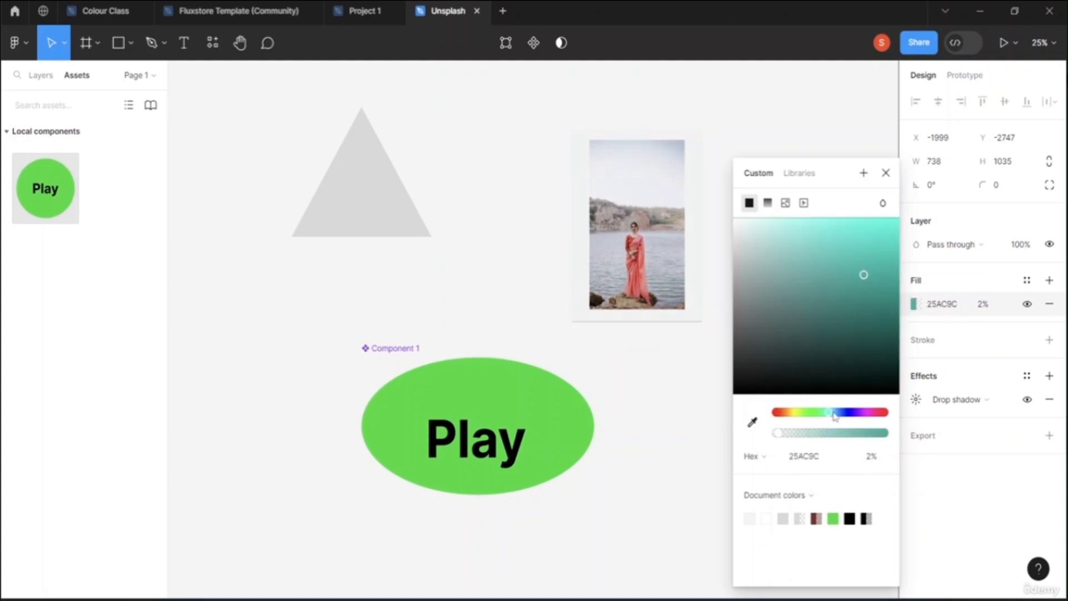
drag(864, 276, 863, 237)
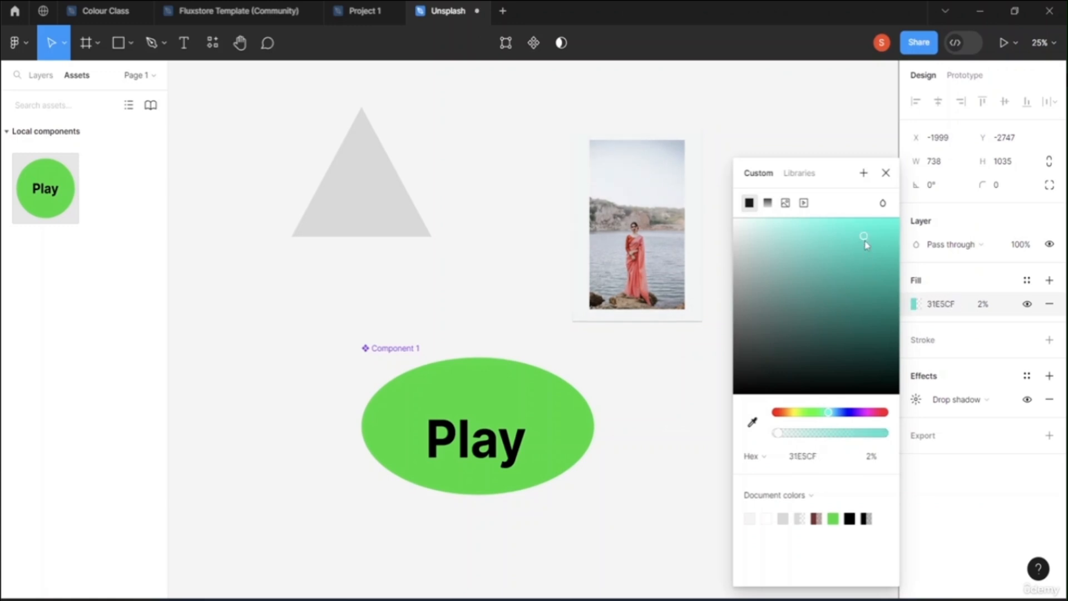
mouse_move(781, 438)
mouse_down()
mouse_move(793, 434)
mouse_move(783, 439)
mouse_up()
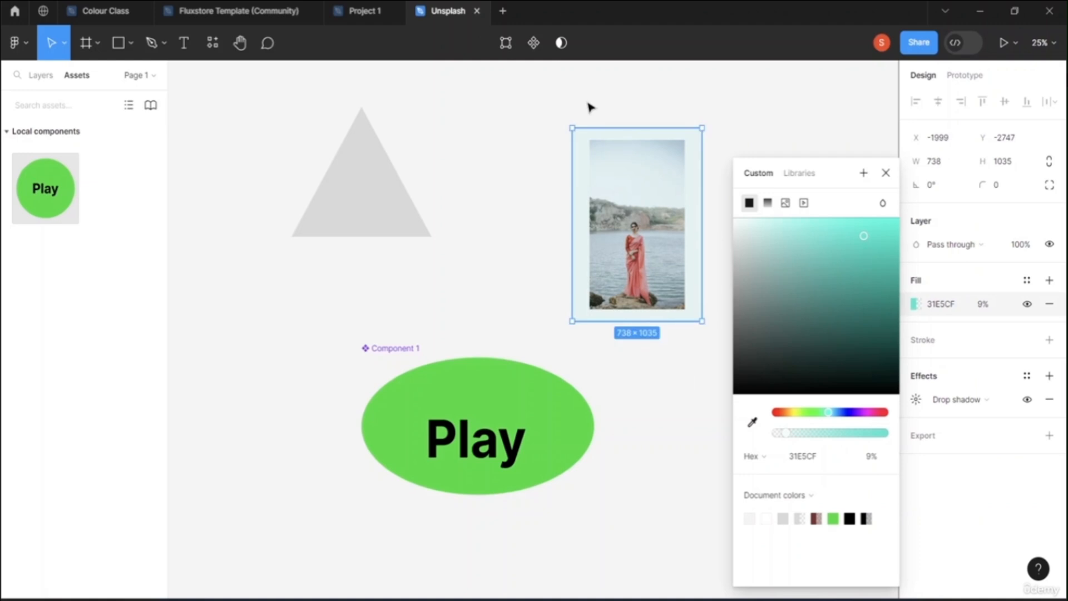
click(787, 124)
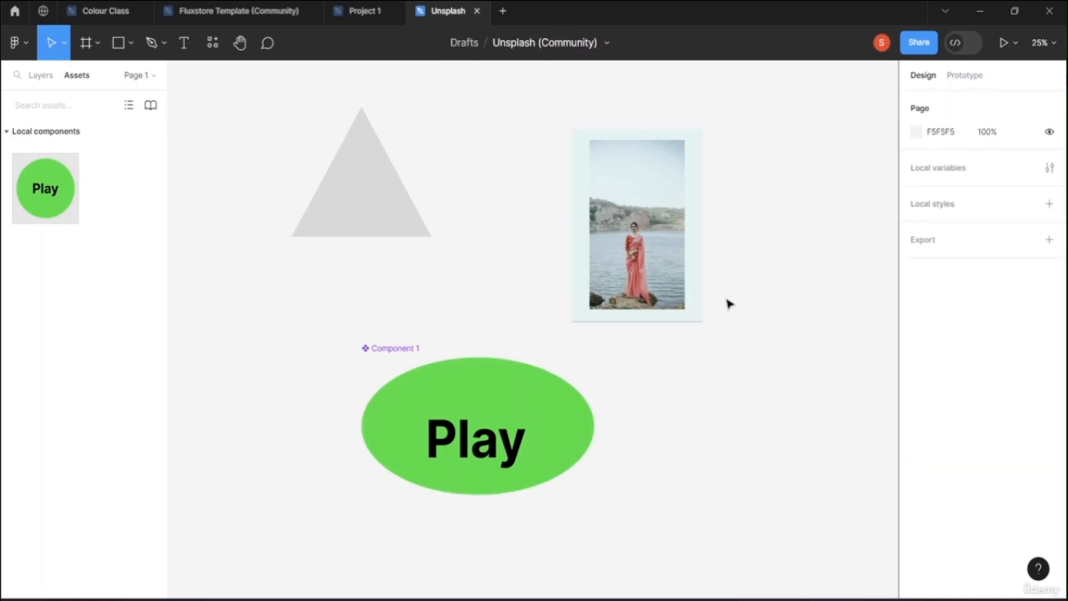
- Examine the framed photo up close and switch the rectangle's drop shadow off and on again to compare its look
scroll(718, 295, up, 5)
scroll(787, 239, down, 3)
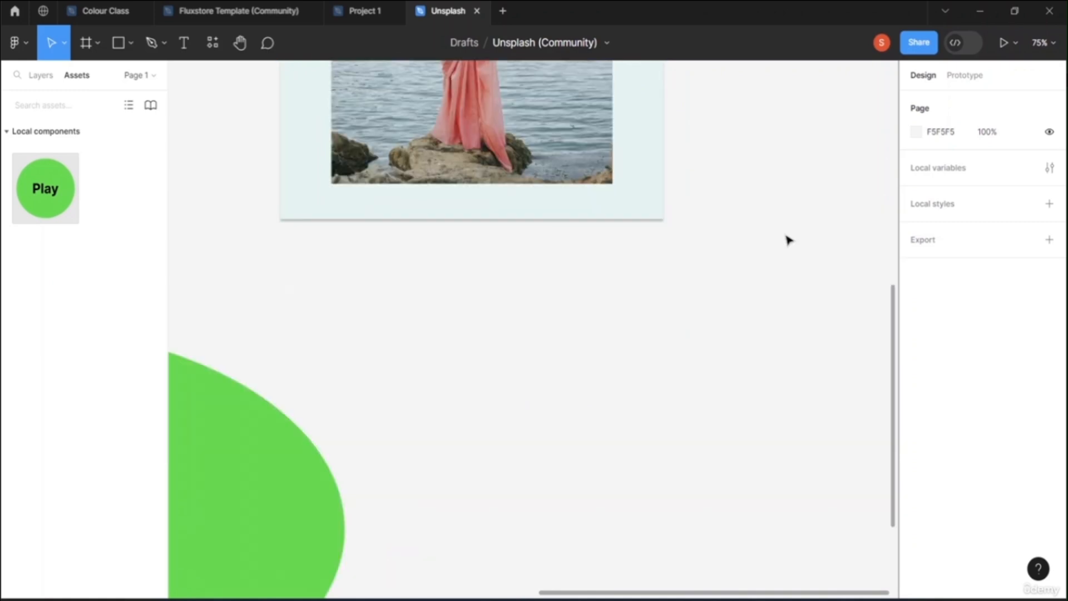
scroll(787, 239, up, 9)
scroll(781, 244, down, 3)
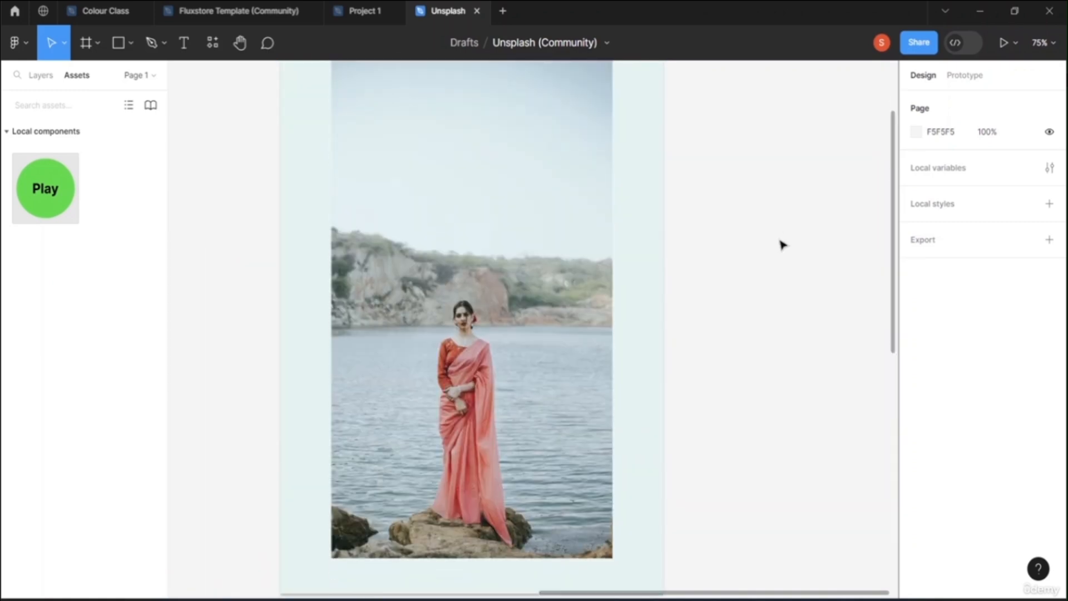
scroll(781, 245, down, 3)
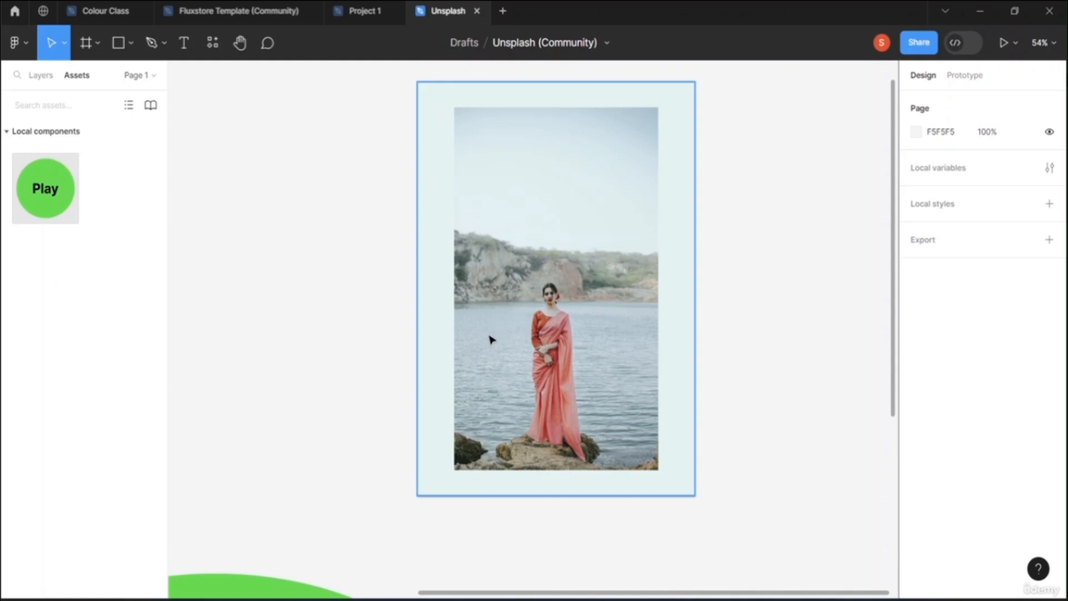
click(572, 281)
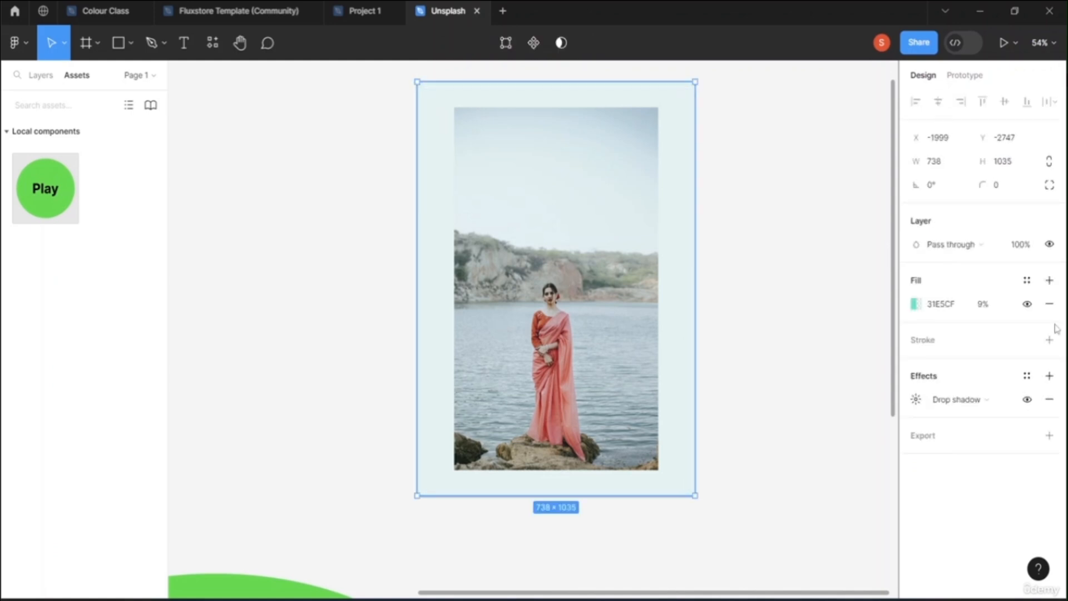
click(1008, 405)
click(960, 488)
click(1026, 400)
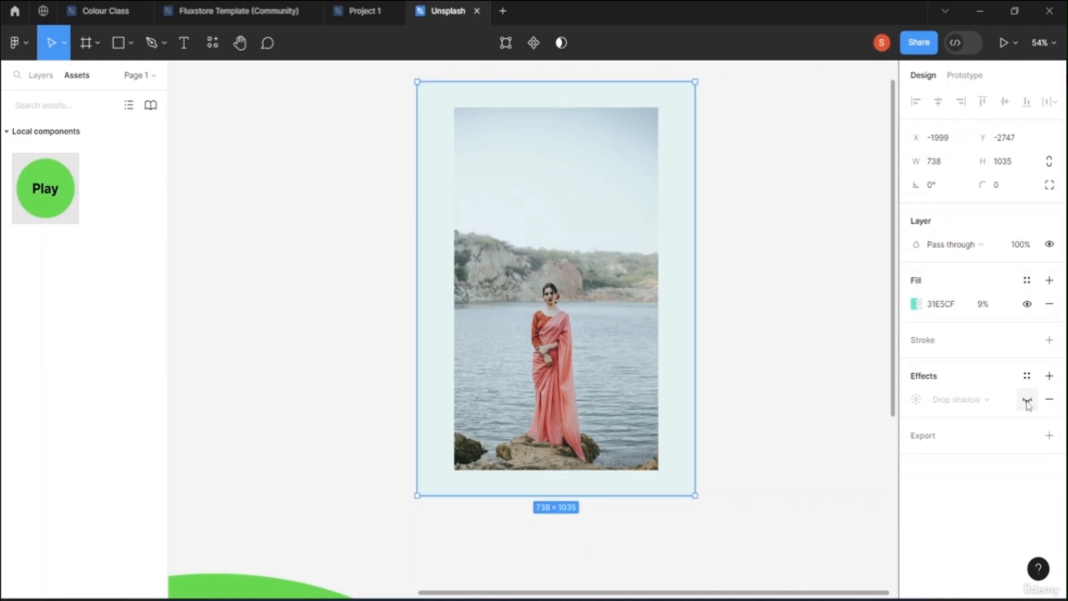
click(1027, 400)
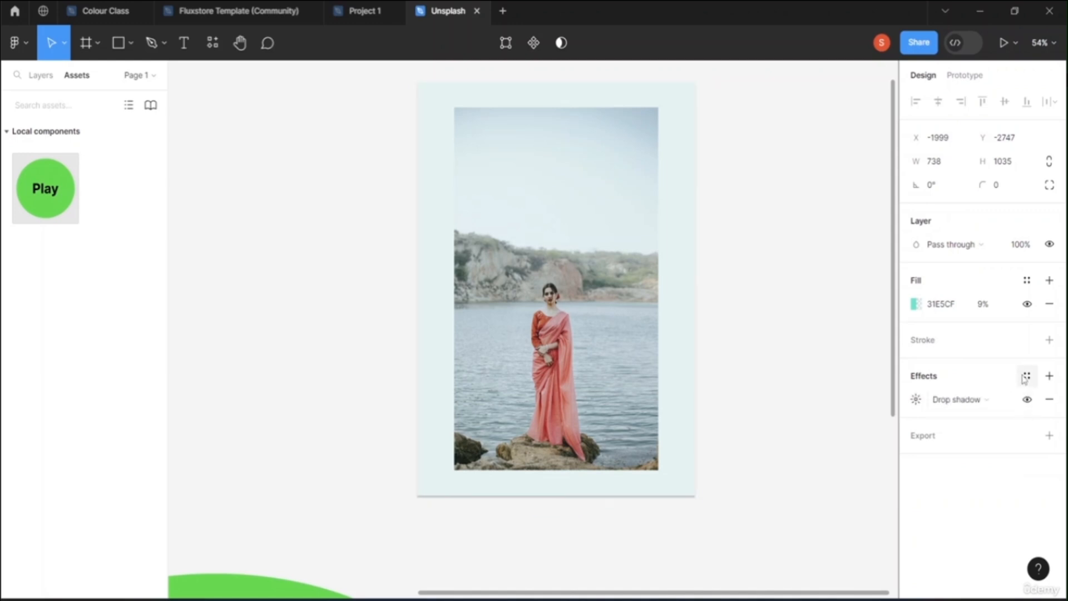
- Review the effect styles and the drop shadow settings of the turquoise rectangle
click(1026, 375)
click(947, 377)
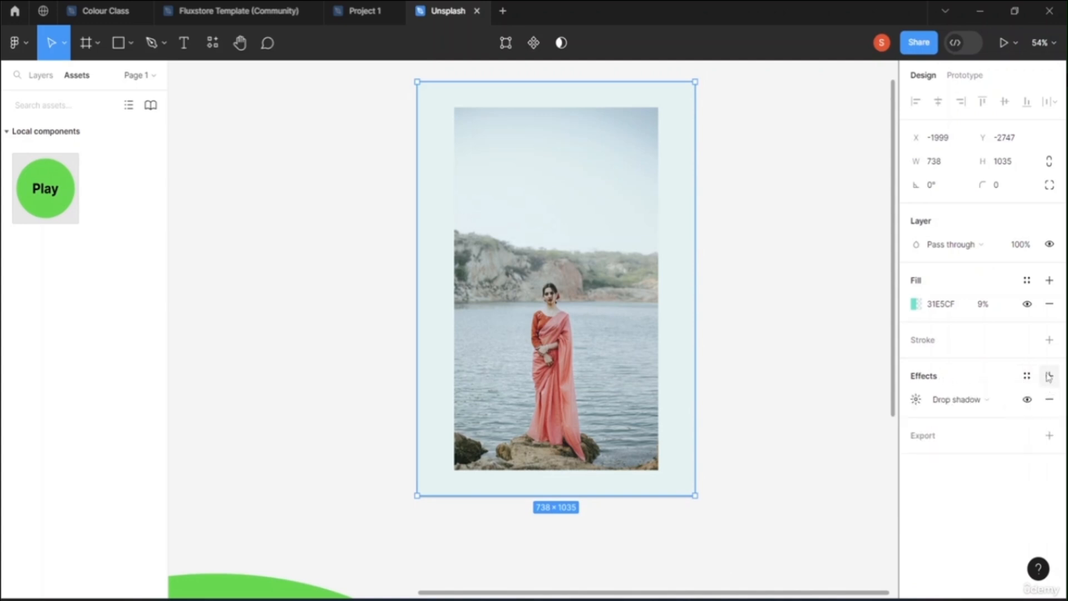
click(916, 399)
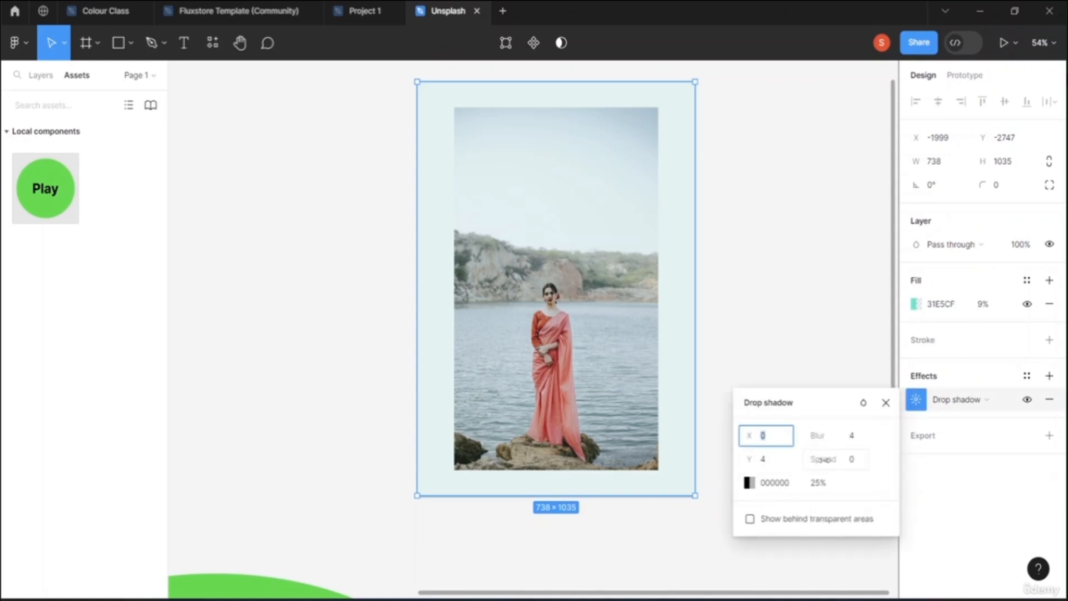
click(950, 488)
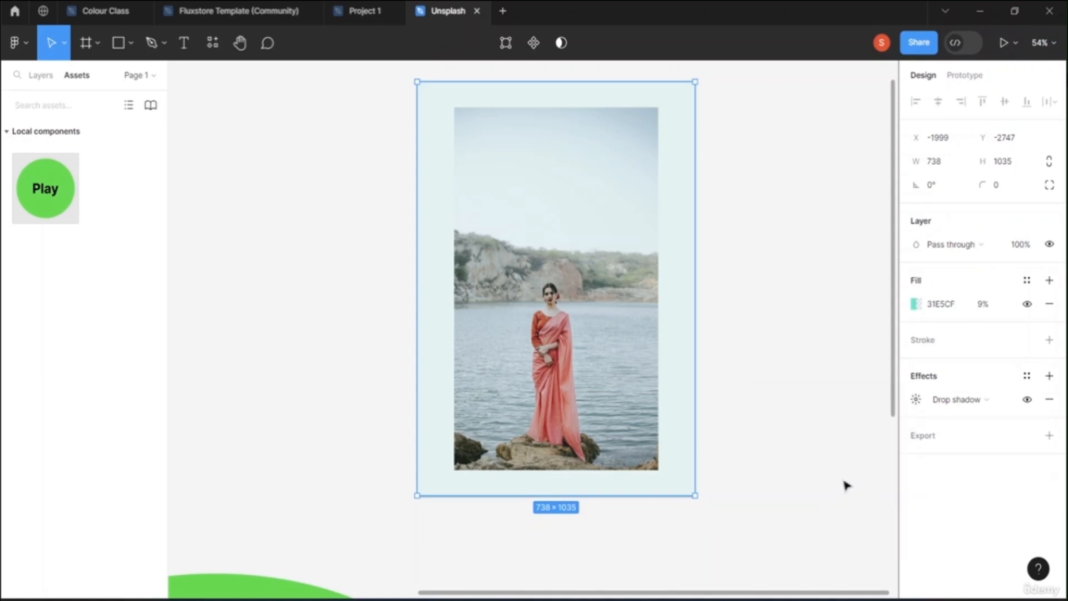